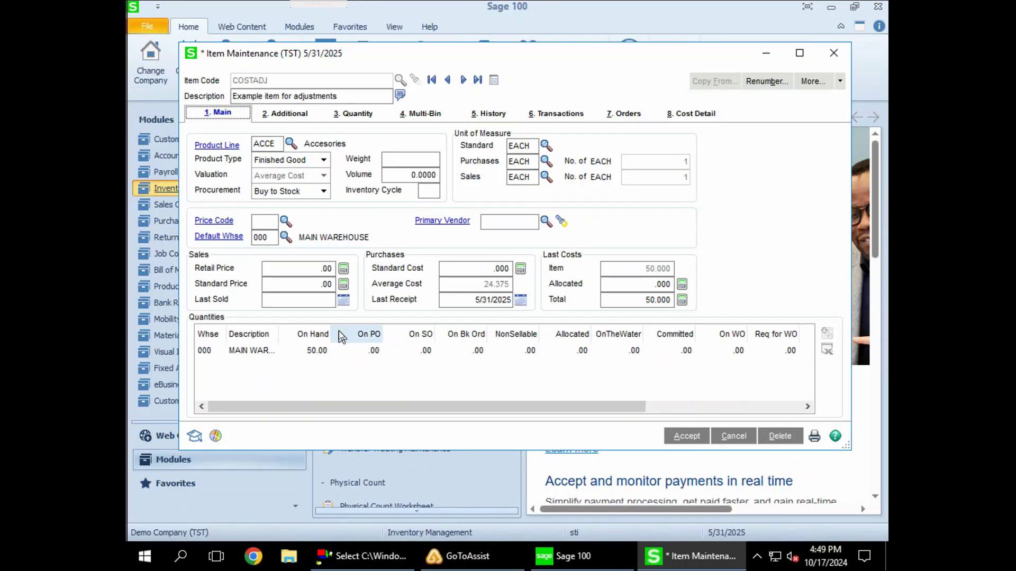
Step: Review the main warehouse quantity on hand and the transaction history of item COSTADJ, selecting the adjustment with the negative unit cost
{"action": "left_click", "coordinate": [315, 351]}
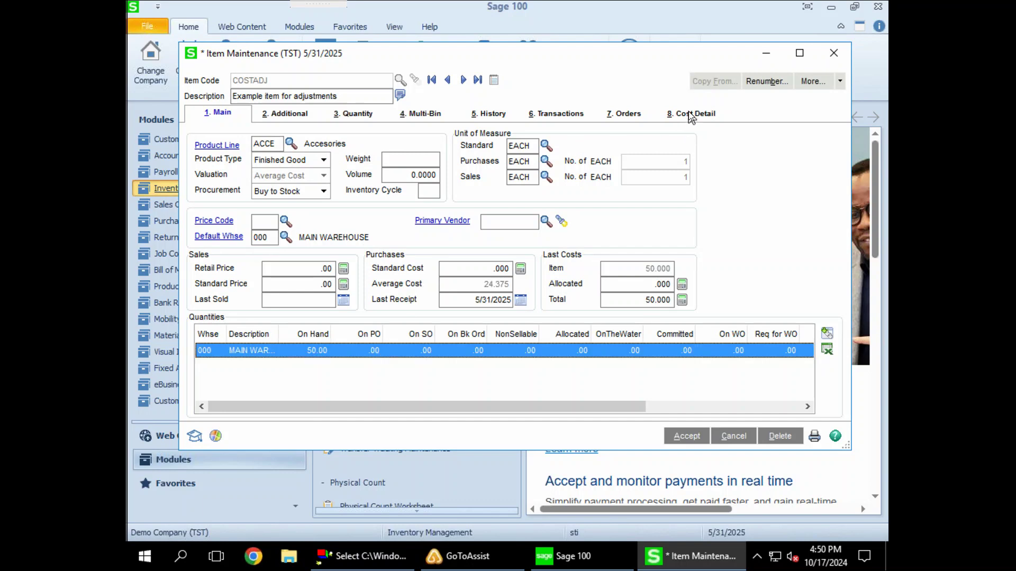
{"action": "left_click", "coordinate": [546, 117]}
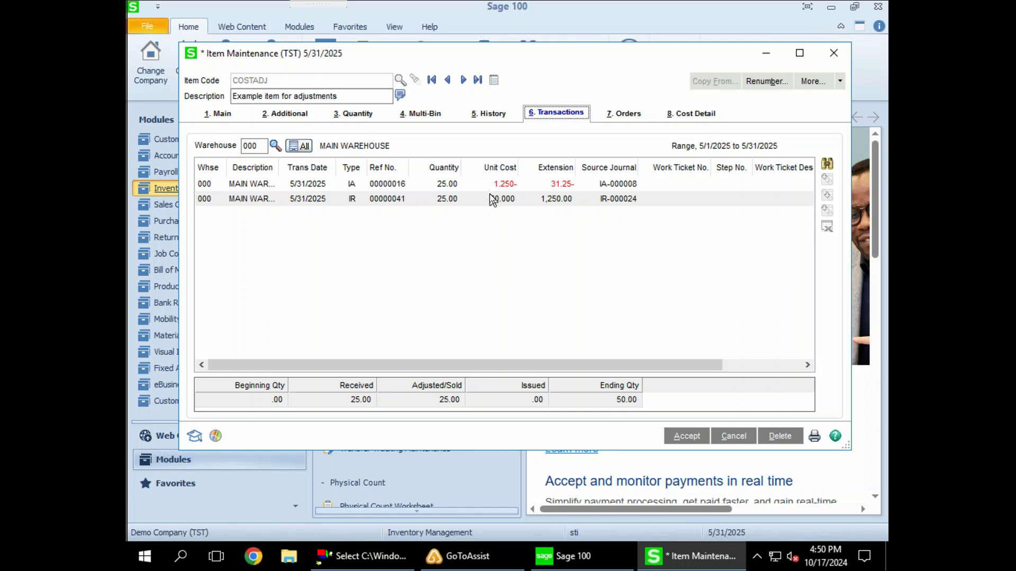
{"action": "left_click", "coordinate": [405, 180]}
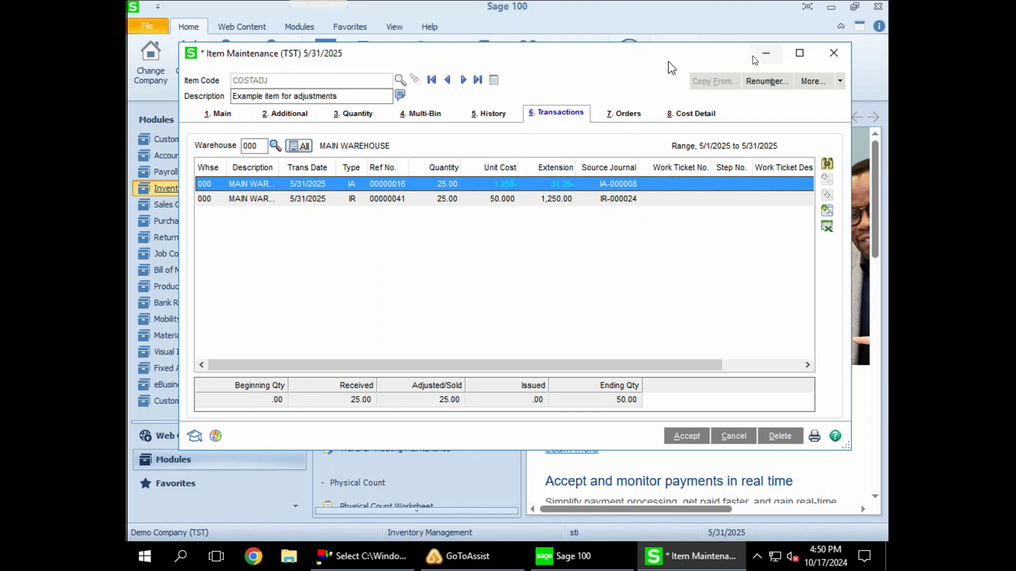
Step: Create a new inventory Transaction Entry batch with the comment "adjust incorrect cost"
{"action": "left_click_drag", "start_coordinate": [615, 61], "coordinate": [710, 64]}
{"action": "left_click_drag", "start_coordinate": [439, 60], "coordinate": [591, 48]}
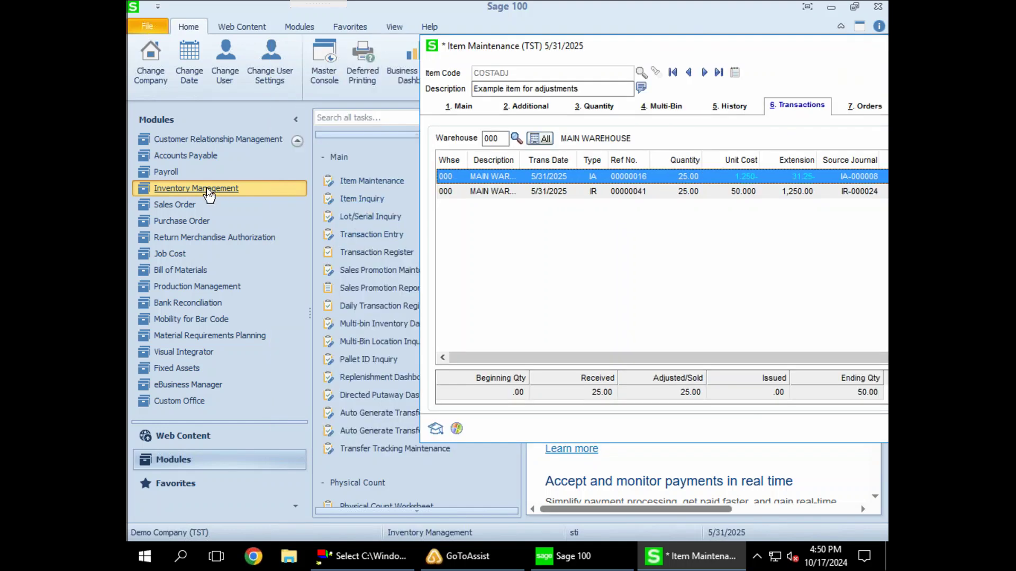
{"action": "left_click", "coordinate": [358, 238]}
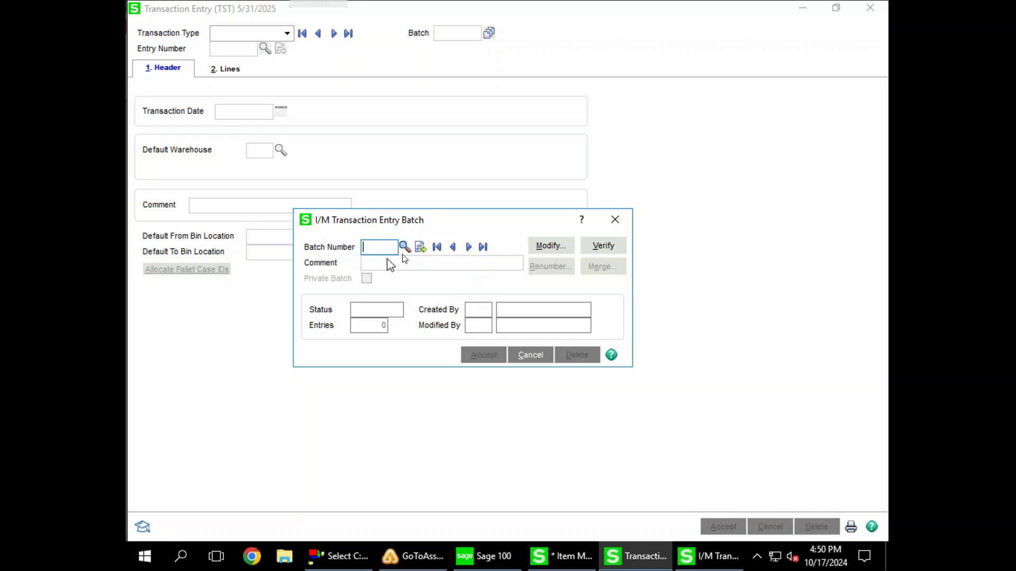
{"action": "left_click", "coordinate": [420, 247]}
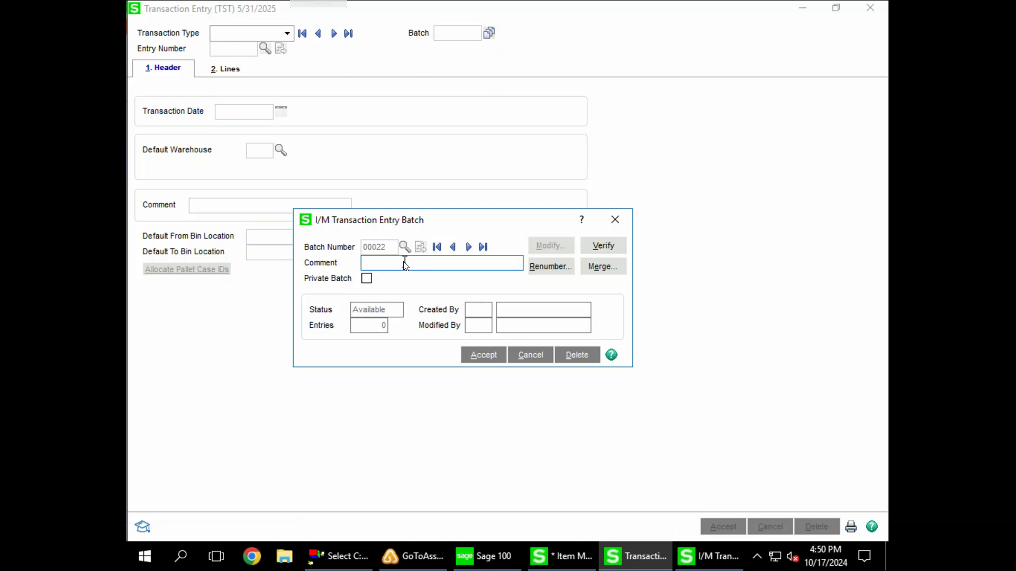
{"action": "type", "text": "adjust incorrect cod"}
{"action": "key", "text": "BackSpace"}
{"action": "type", "text": "st"}
{"action": "left_click", "coordinate": [481, 354]}
Step: Start a new transaction of type Adjustments using the next available entry number
{"action": "left_click", "coordinate": [238, 33]}
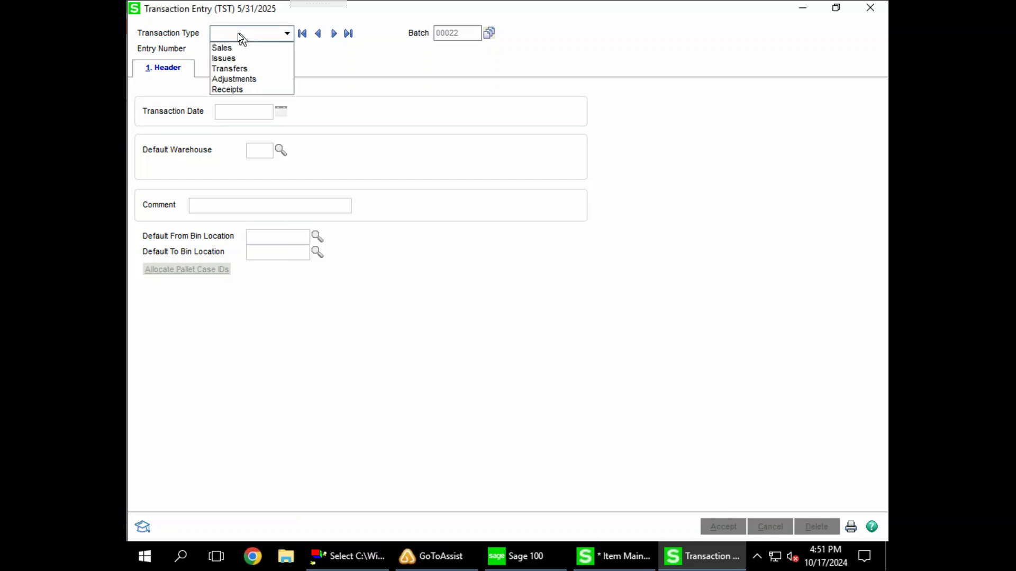
{"action": "left_click", "coordinate": [222, 78]}
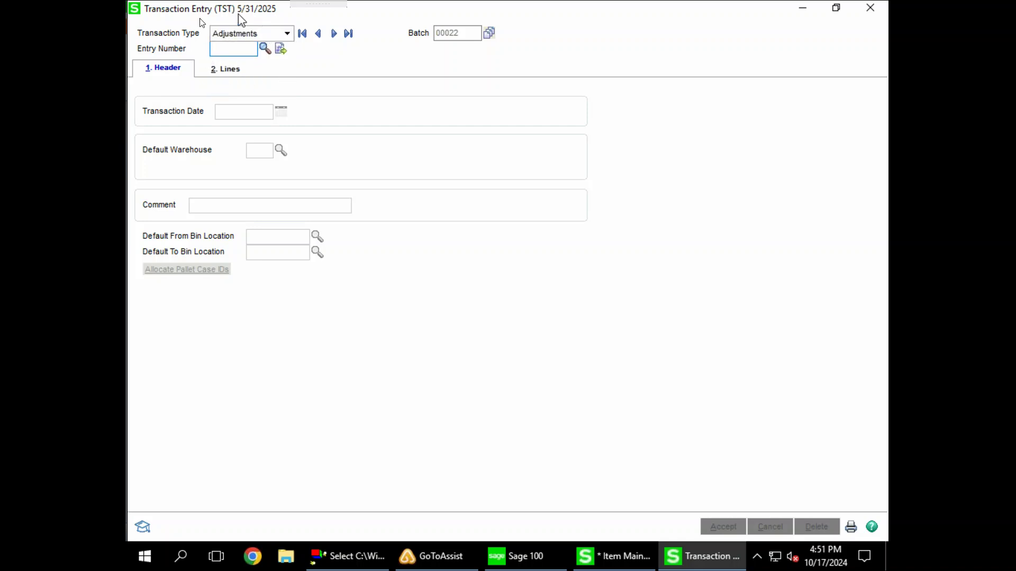
{"action": "left_click", "coordinate": [280, 49]}
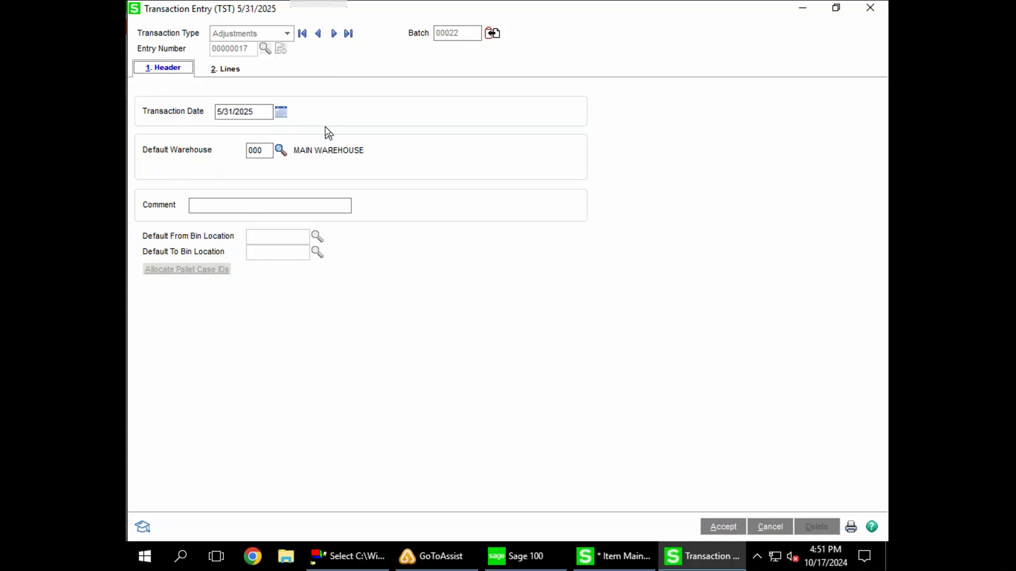
{"action": "left_click", "coordinate": [205, 207]}
Step: Add item COSTADJ as the first line of the adjustment
{"action": "left_click", "coordinate": [216, 72]}
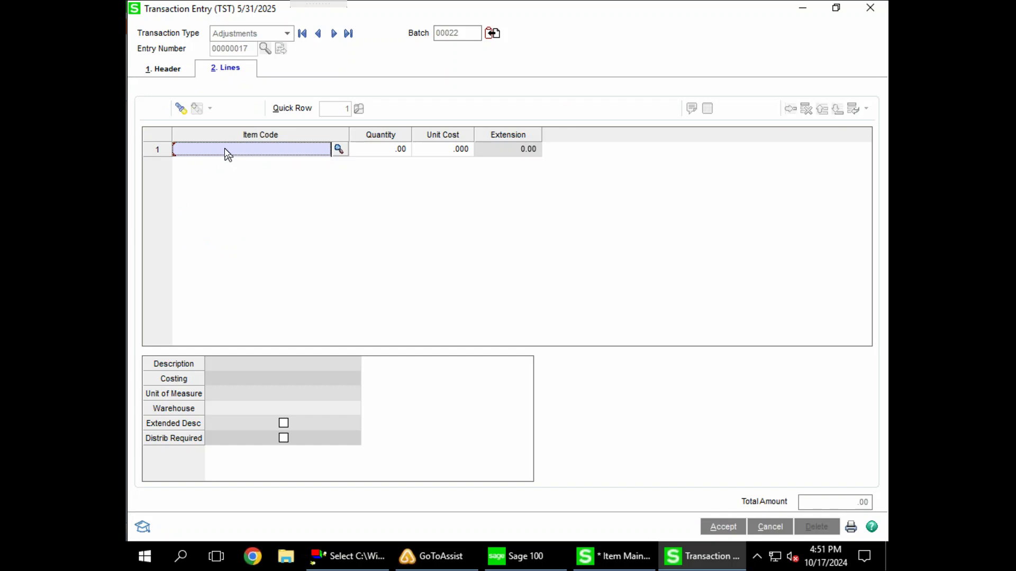
{"action": "type", "text": "COST"}
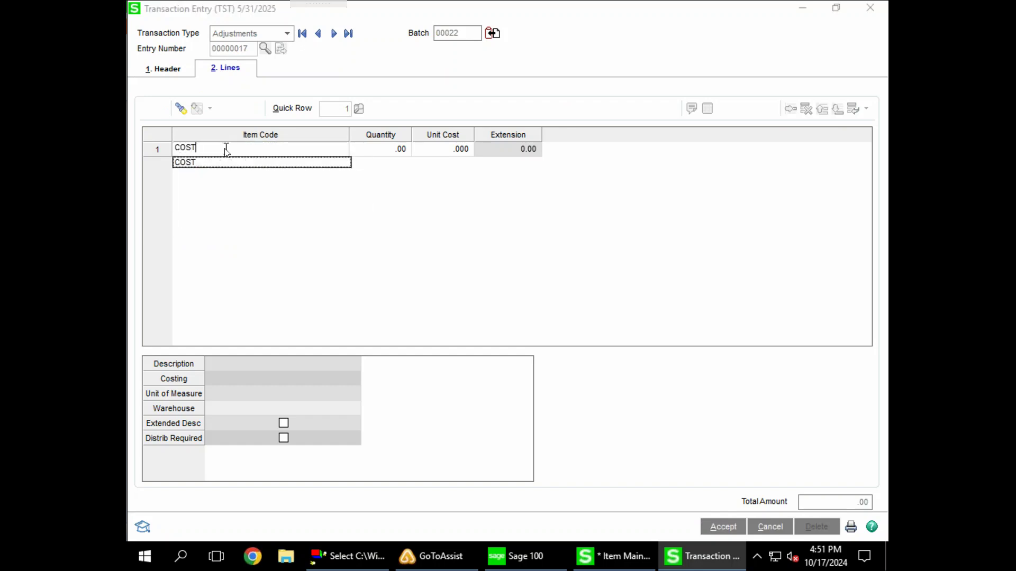
{"action": "type", "text": "ADJ"}
{"action": "key", "text": "Tab"}
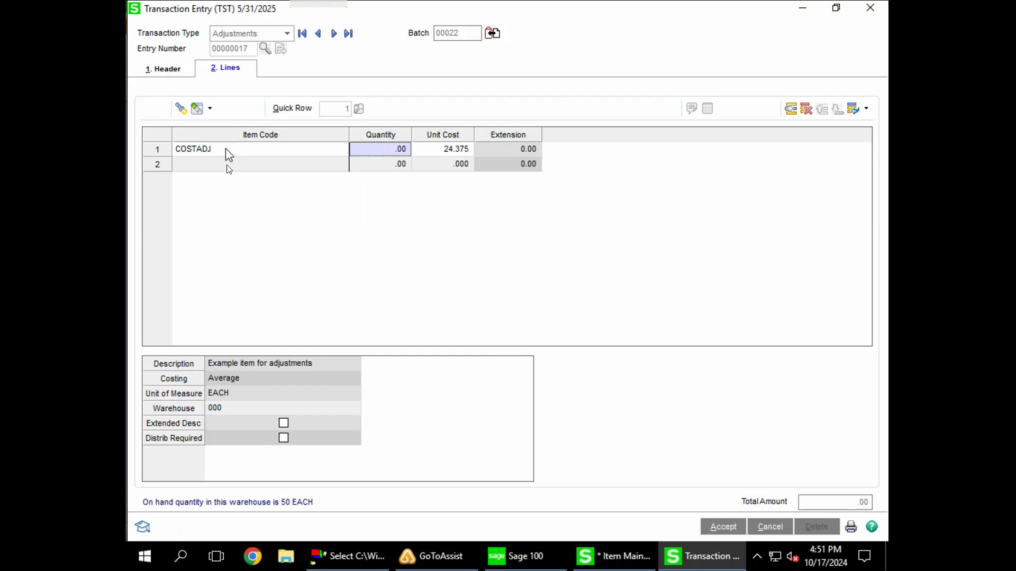
Step: Check the original adjustment in Item Maintenance and set the COSTADJ line's quantity to -25
{"action": "left_click", "coordinate": [611, 561]}
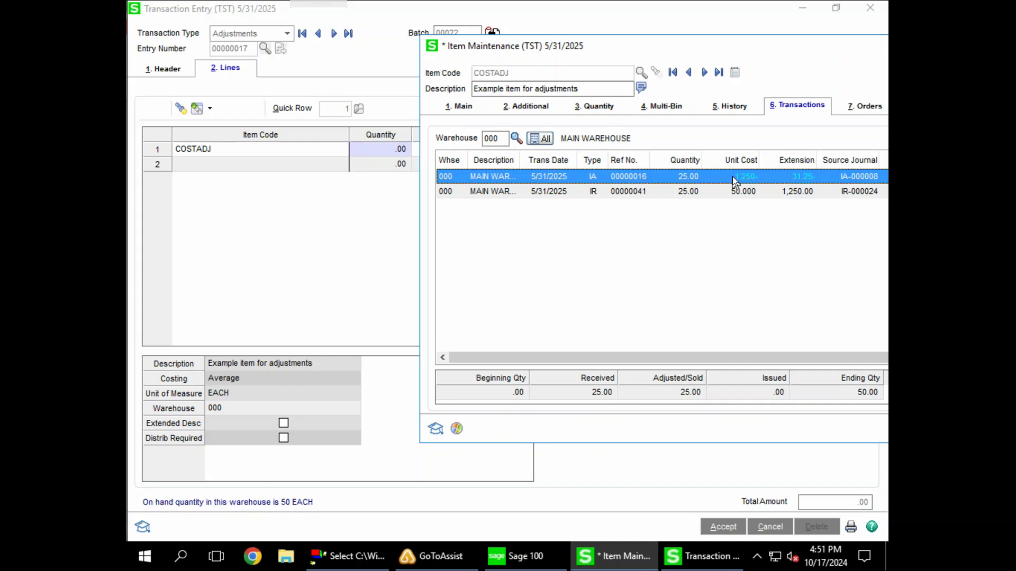
{"action": "left_click", "coordinate": [384, 150]}
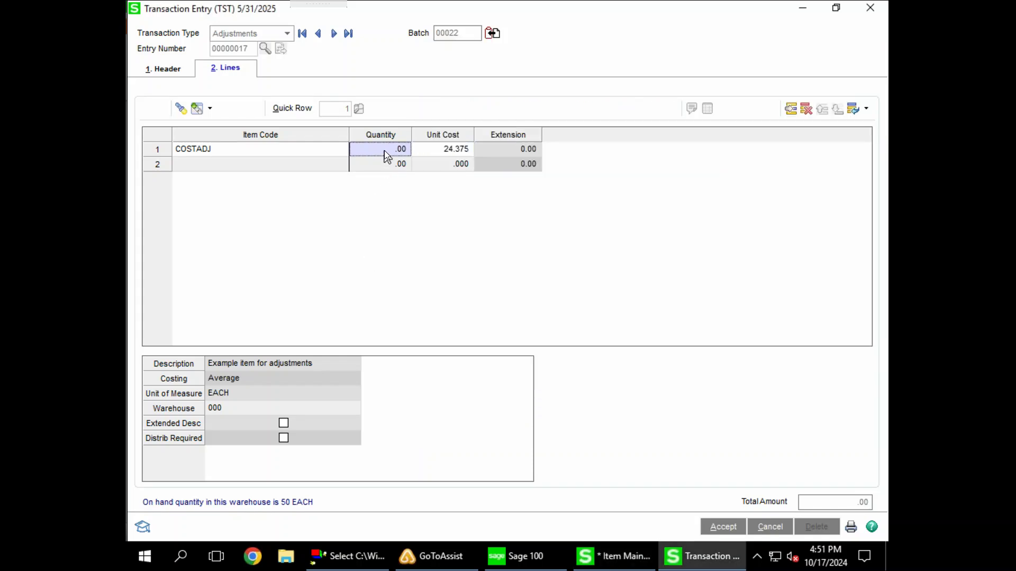
{"action": "left_click", "coordinate": [384, 150]}
{"action": "key", "text": "Tab"}
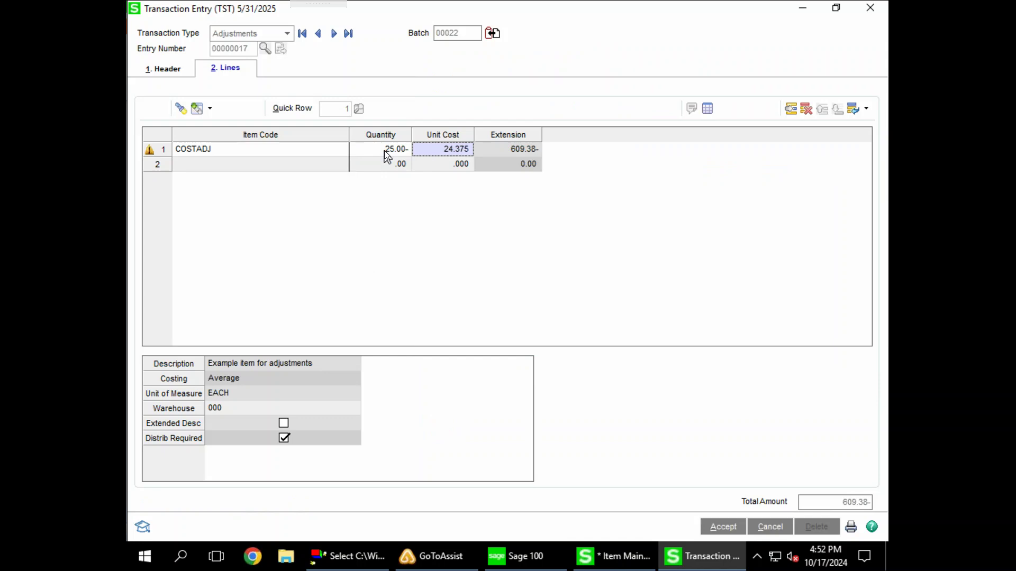
Step: Distribute the COSTADJ line's quantity of -25 to bin location START
{"action": "key", "text": "Tab"}
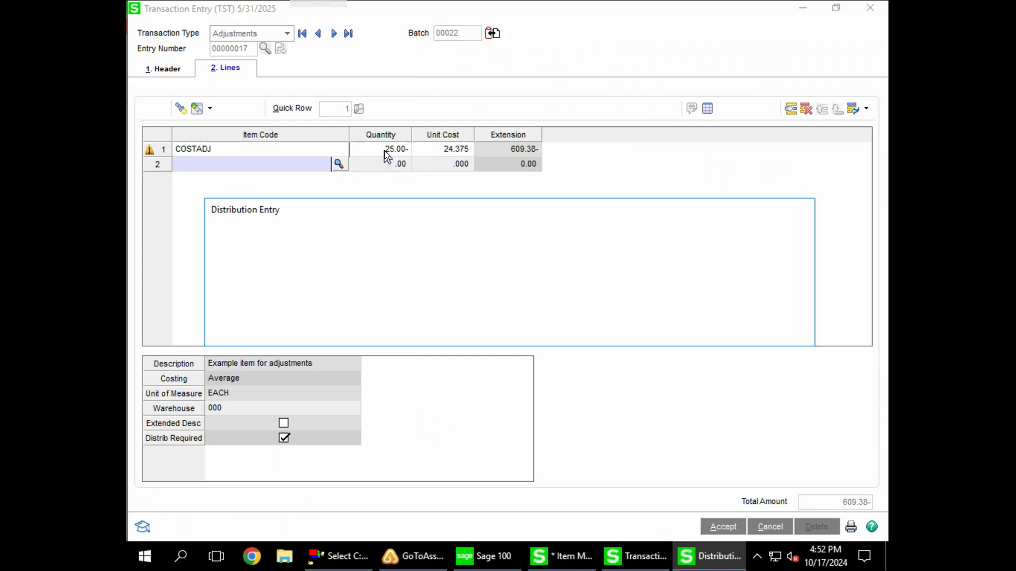
{"action": "left_click", "coordinate": [425, 295]}
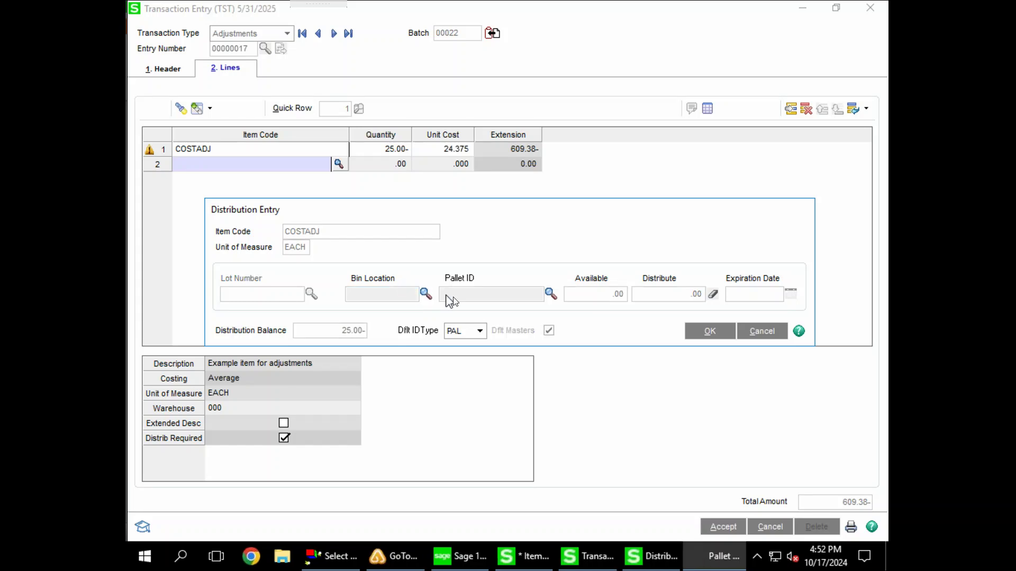
{"action": "double_click", "coordinate": [365, 162]}
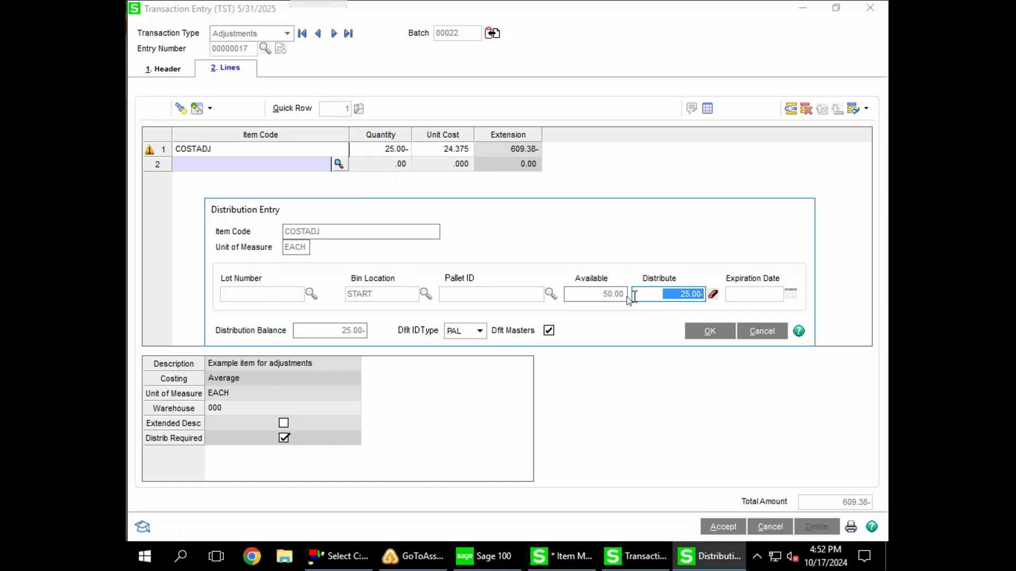
{"action": "left_click", "coordinate": [709, 332]}
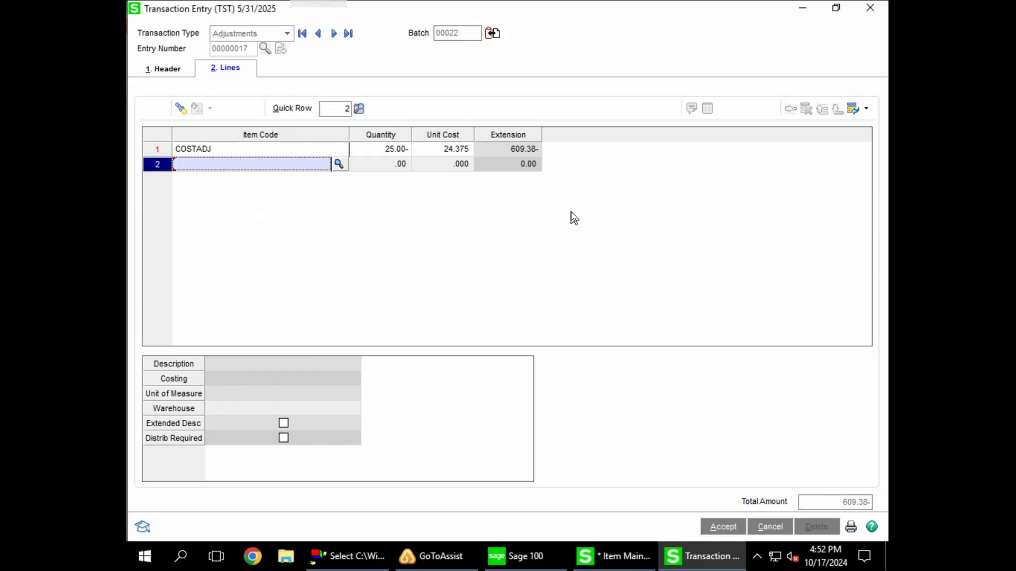
Step: Set the COSTADJ line's unit cost to -1.250 and save the adjustment entry
{"action": "left_click", "coordinate": [443, 150]}
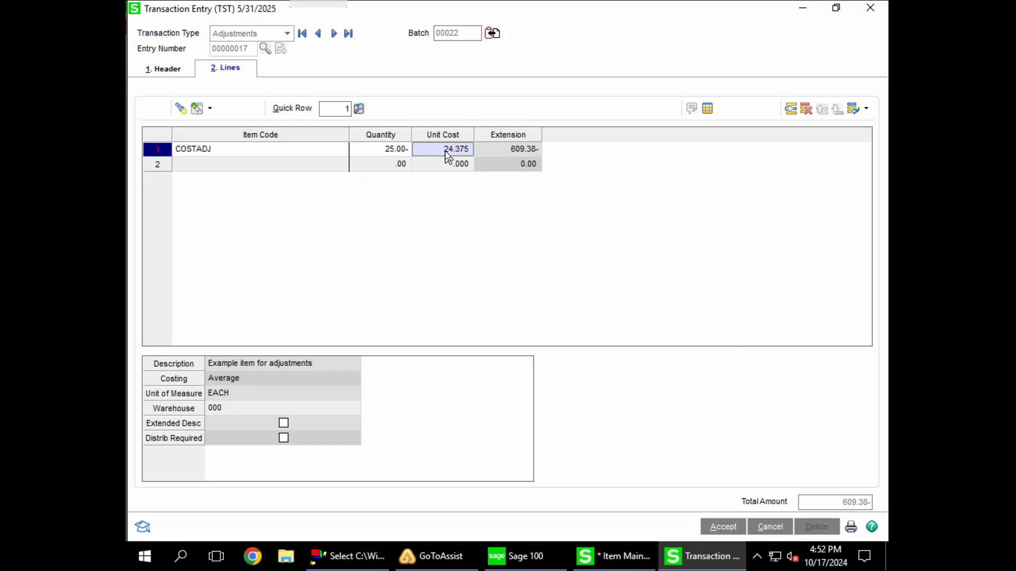
{"action": "type", "text": "1.250-"}
{"action": "key", "text": "Return"}
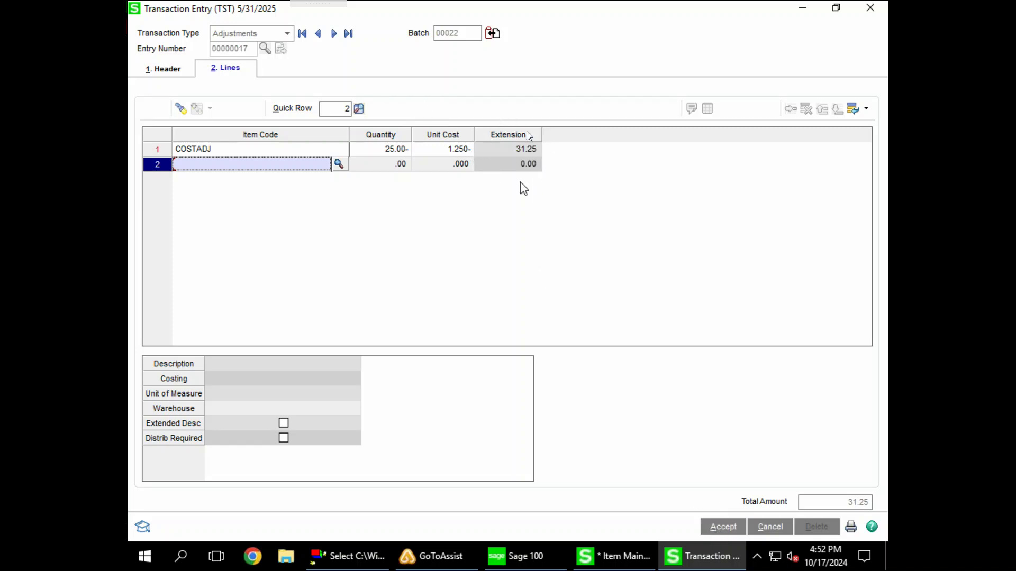
{"action": "left_click", "coordinate": [726, 527]}
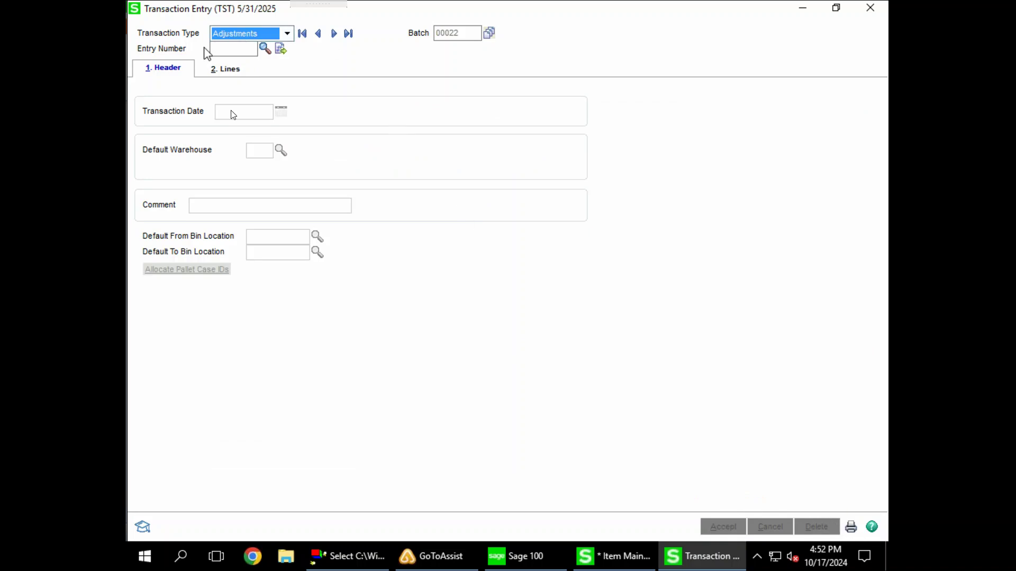
Step: Print the Inventory Transaction Register for batch 00022 with ABS PDF Driver v400 and update the register
{"action": "left_click", "coordinate": [852, 530]}
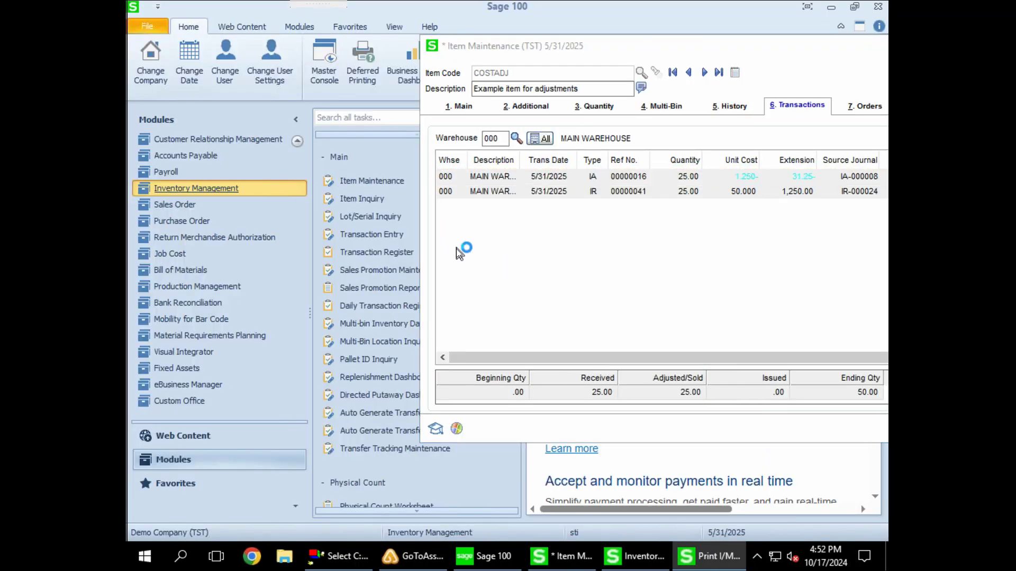
{"action": "left_click", "coordinate": [339, 302]}
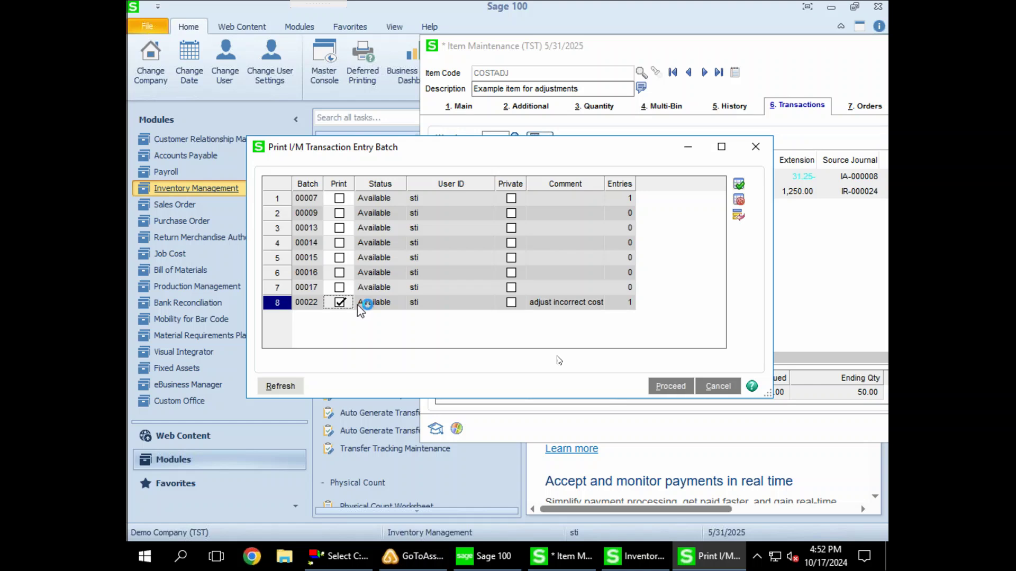
{"action": "left_click", "coordinate": [670, 385]}
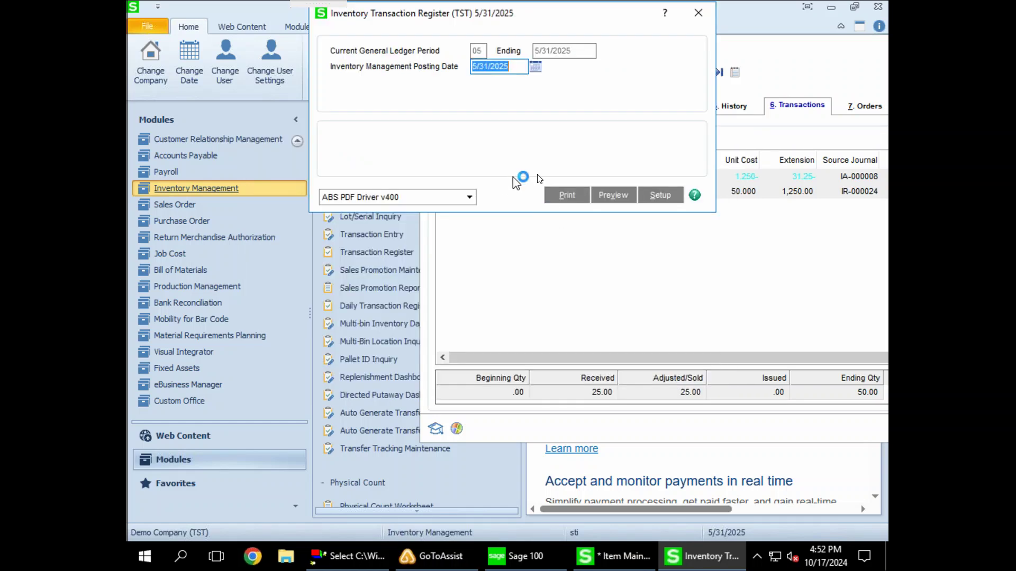
{"action": "left_click", "coordinate": [557, 203]}
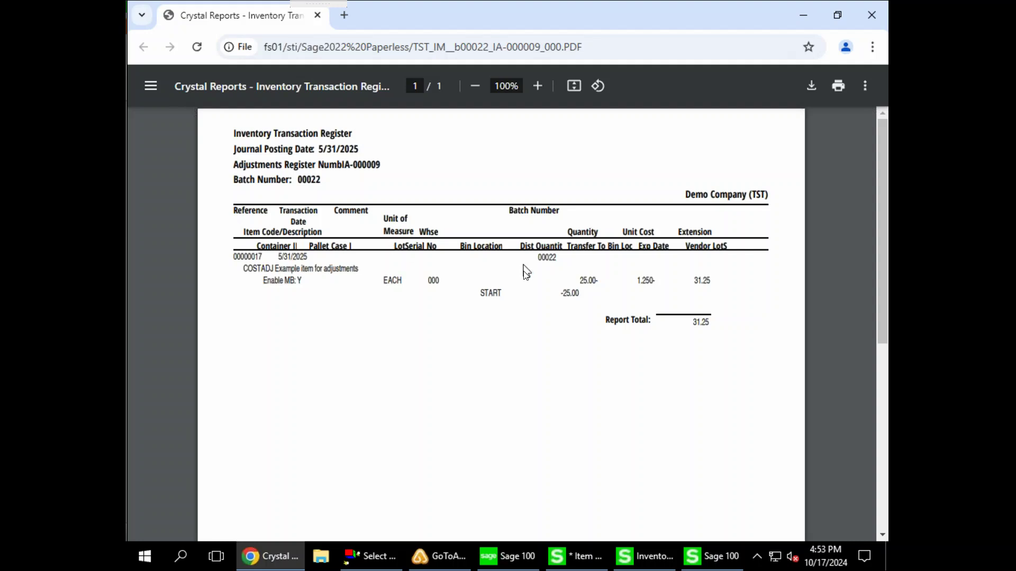
{"action": "left_click", "coordinate": [871, 19]}
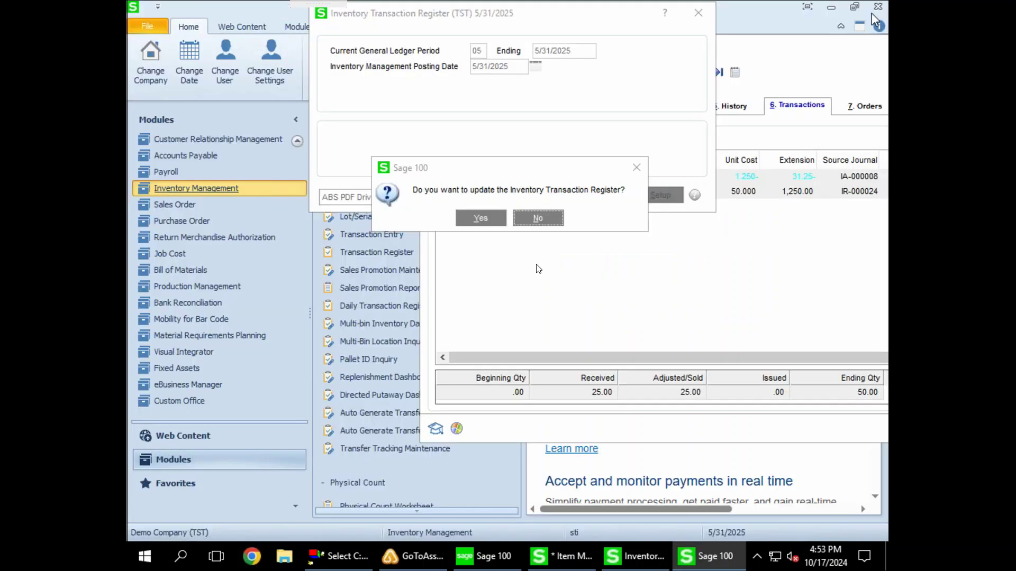
{"action": "left_click", "coordinate": [481, 220]}
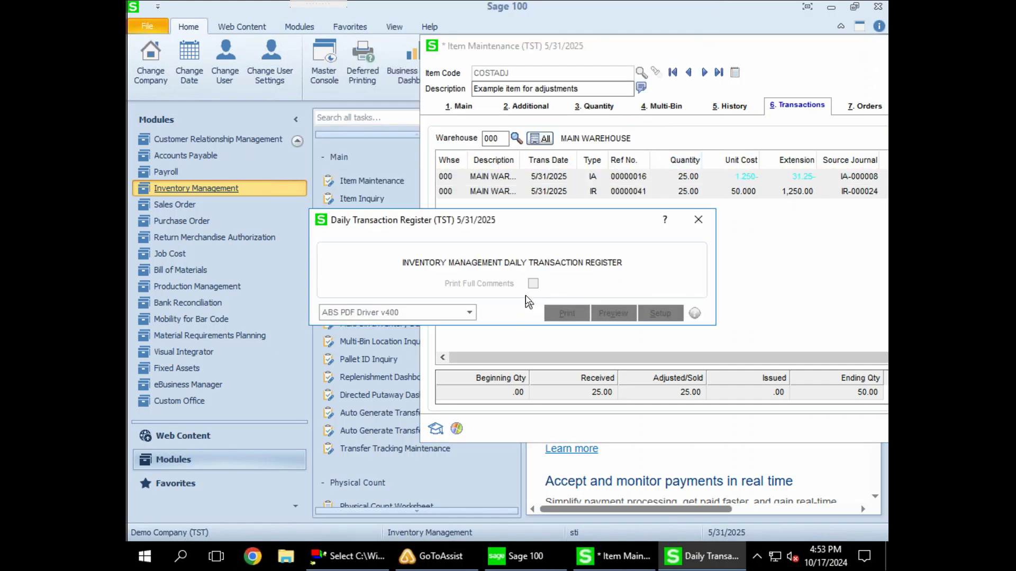
Step: Refresh the COSTADJ transaction history in Item Maintenance and examine the posted reversing adjustment
{"action": "left_click", "coordinate": [734, 110]}
{"action": "left_click", "coordinate": [786, 109]}
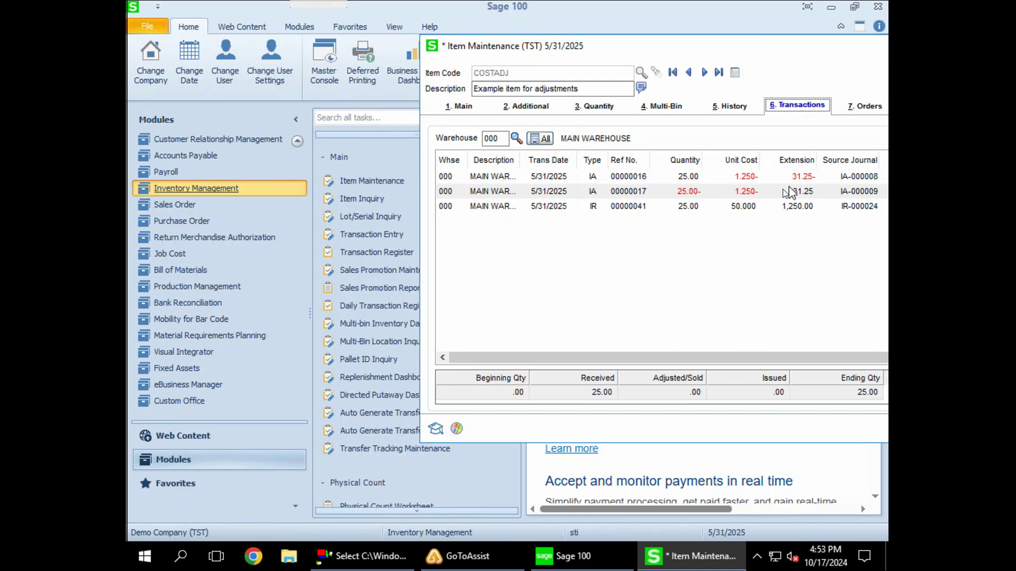
{"action": "right_click", "coordinate": [731, 197]}
{"action": "left_click", "coordinate": [741, 207]}
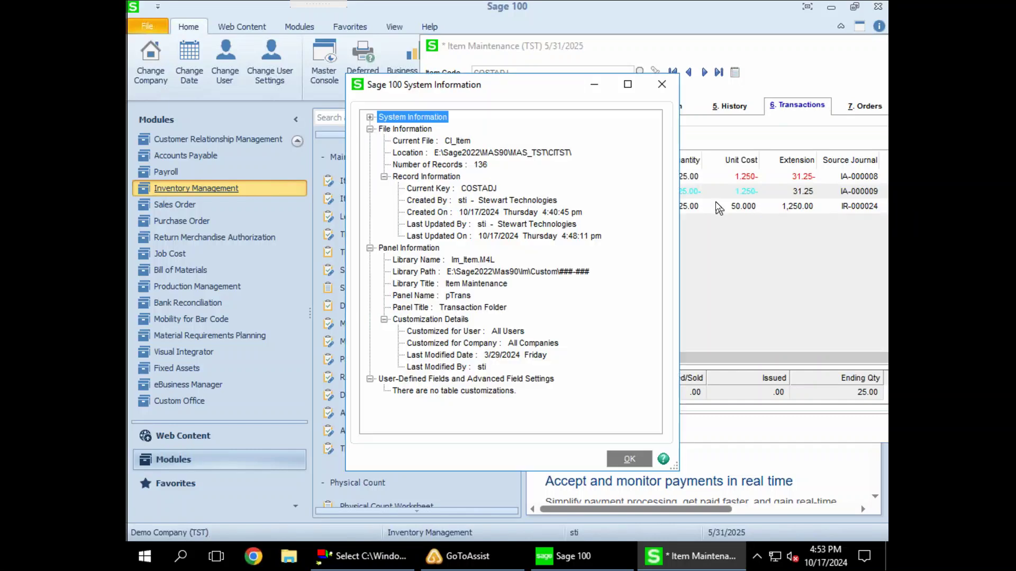
{"action": "left_click", "coordinate": [661, 84]}
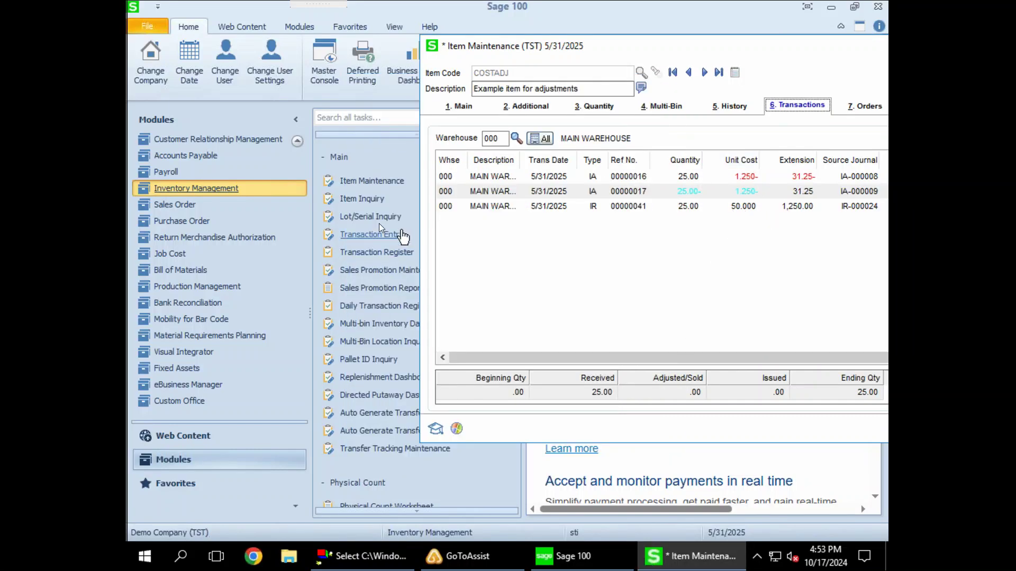
Step: Create a new inventory Transaction Entry batch with the comment "add inventory at correct cost"
{"action": "left_click", "coordinate": [353, 238]}
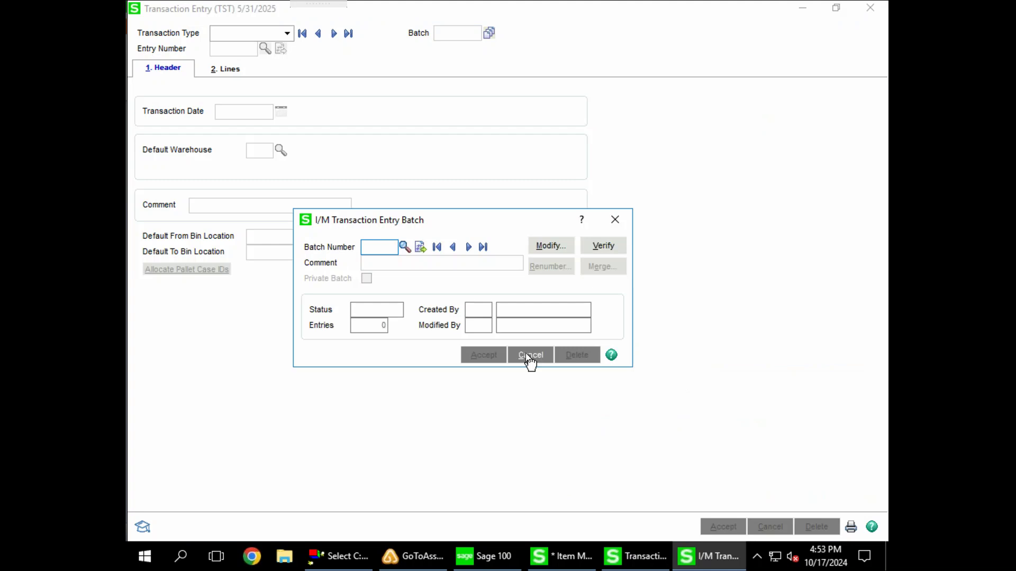
{"action": "left_click", "coordinate": [420, 247]}
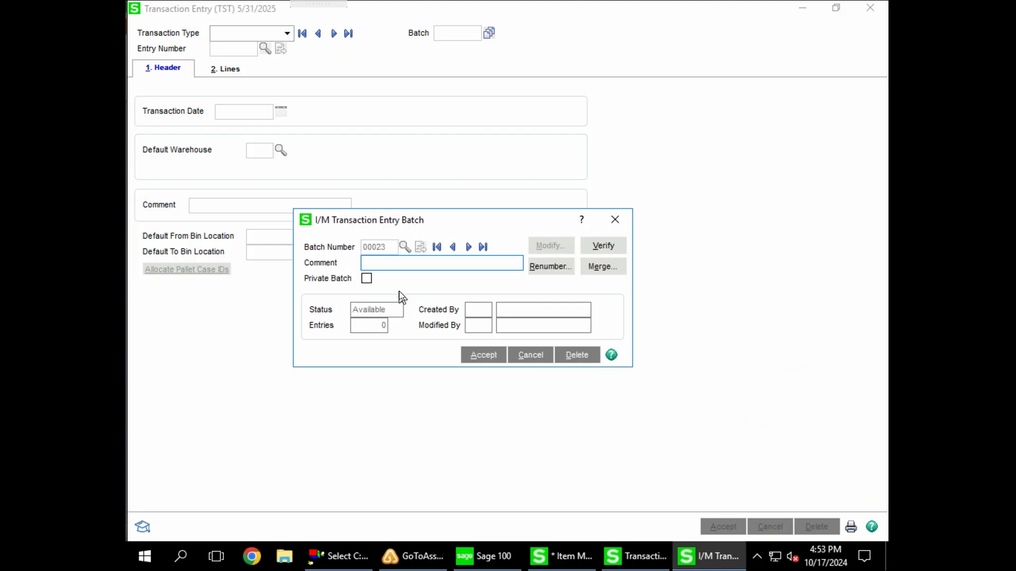
{"action": "type", "text": "add inventory at correct cost"}
{"action": "left_click", "coordinate": [476, 355]}
Step: Create a new Adjustments entry in batch 00023 with the comment "add inventory at correct cost"
{"action": "left_click", "coordinate": [278, 35]}
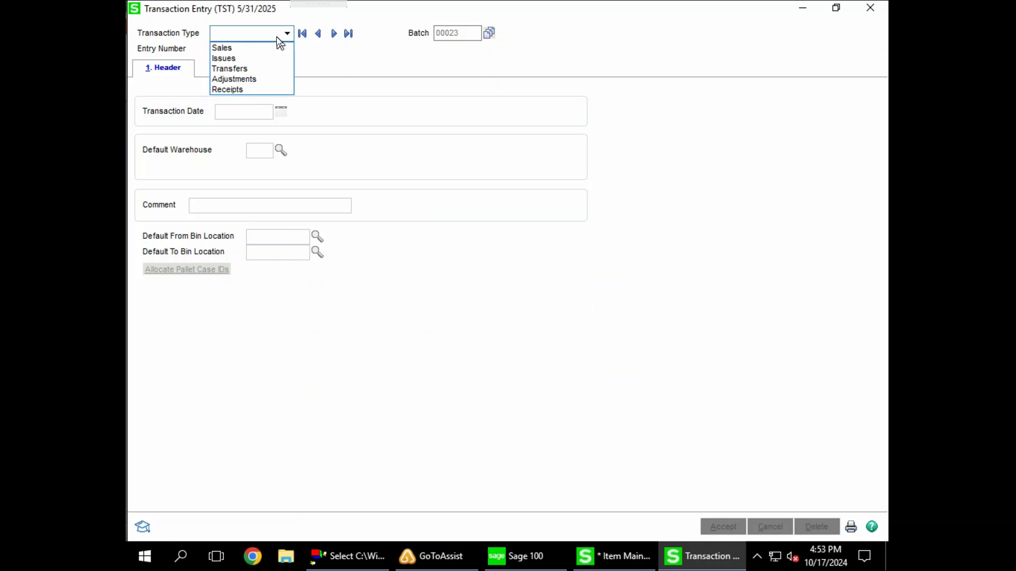
{"action": "left_click", "coordinate": [248, 79]}
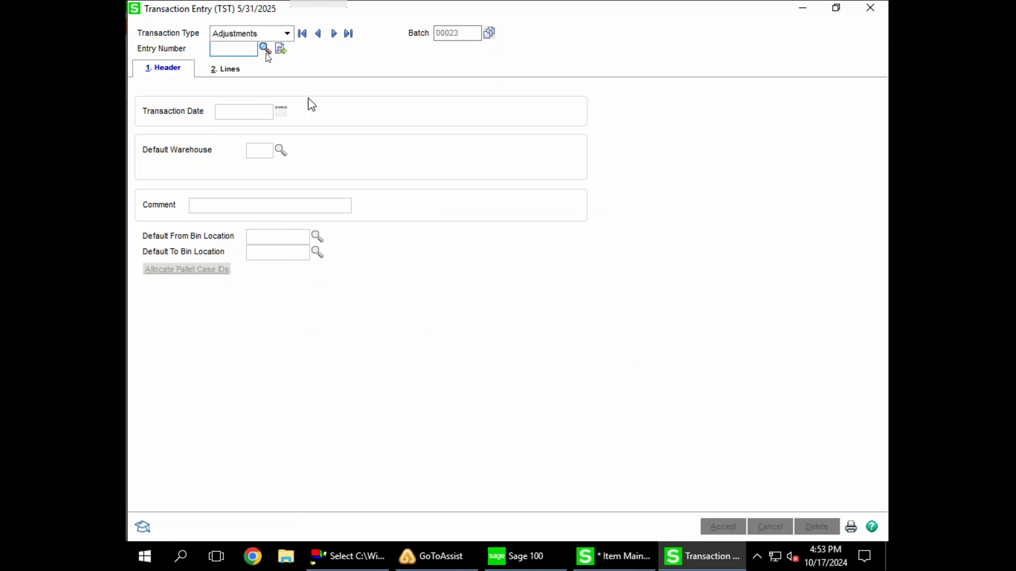
{"action": "left_click", "coordinate": [281, 49]}
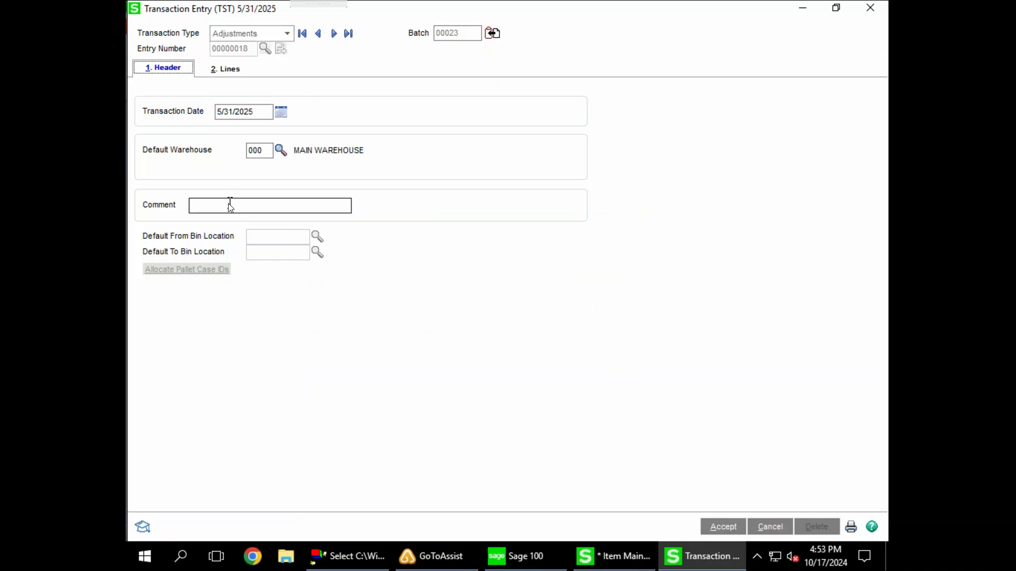
{"action": "left_click", "coordinate": [260, 207]}
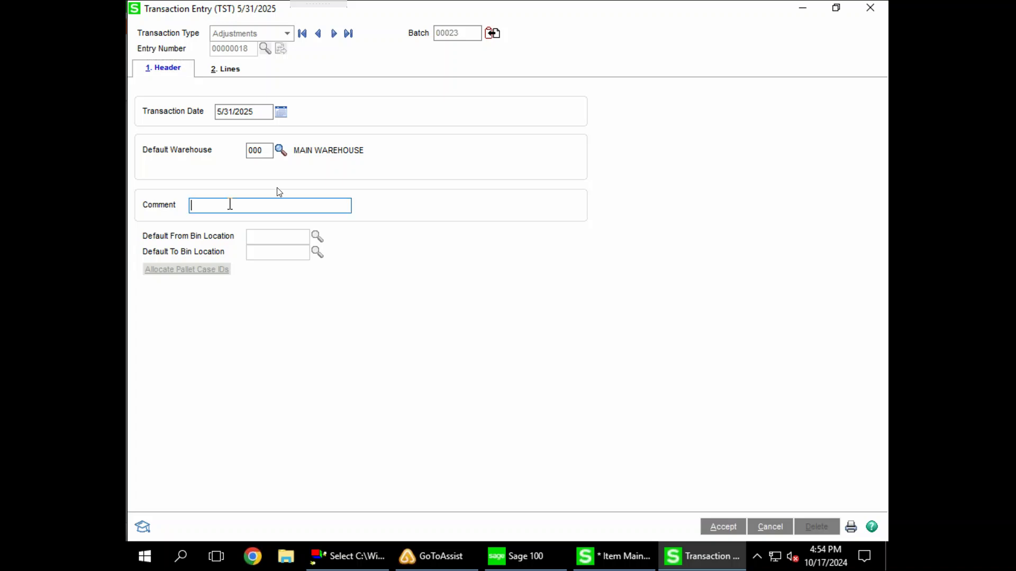
{"action": "type", "text": "adda"}
{"action": "key", "text": "BackSpace"}
{"action": "type", "text": "inventory at correct cost"}
Step: Add an adjustment line for item COSTADJ with quantity 25 and a unit cost of 50.000
{"action": "left_click", "coordinate": [227, 74]}
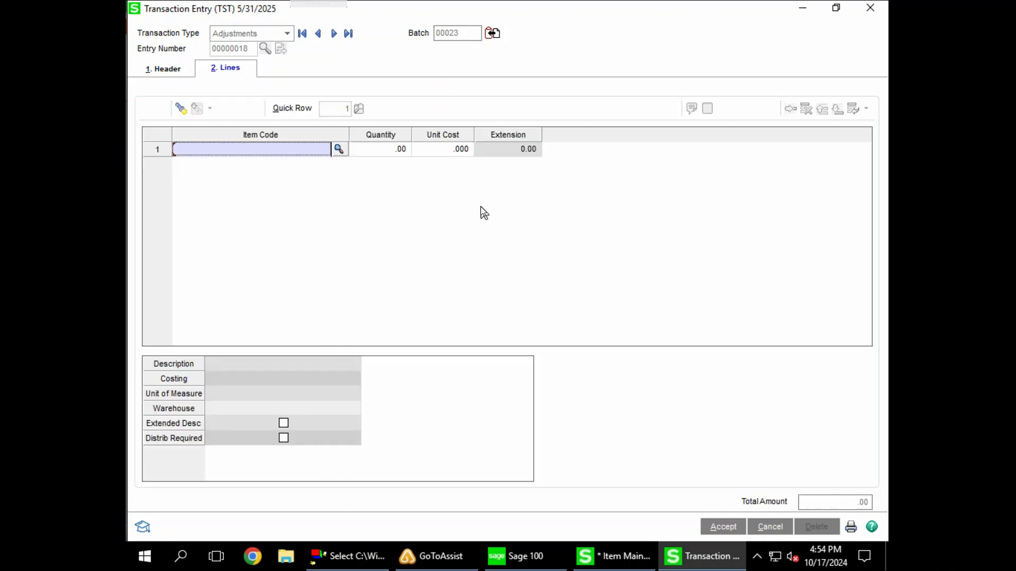
{"action": "type", "text": "COSTADJ"}
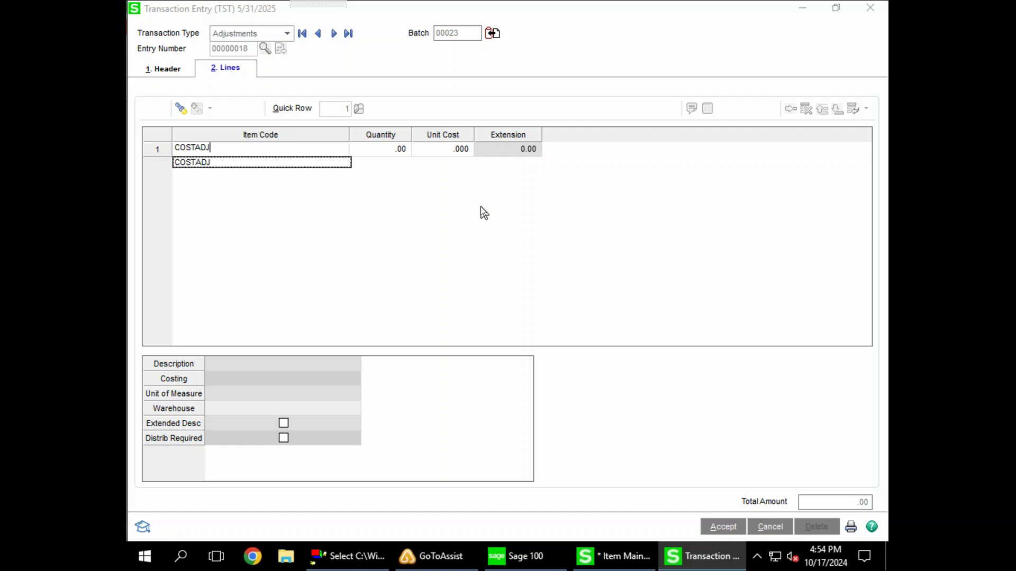
{"action": "key", "text": "Tab"}
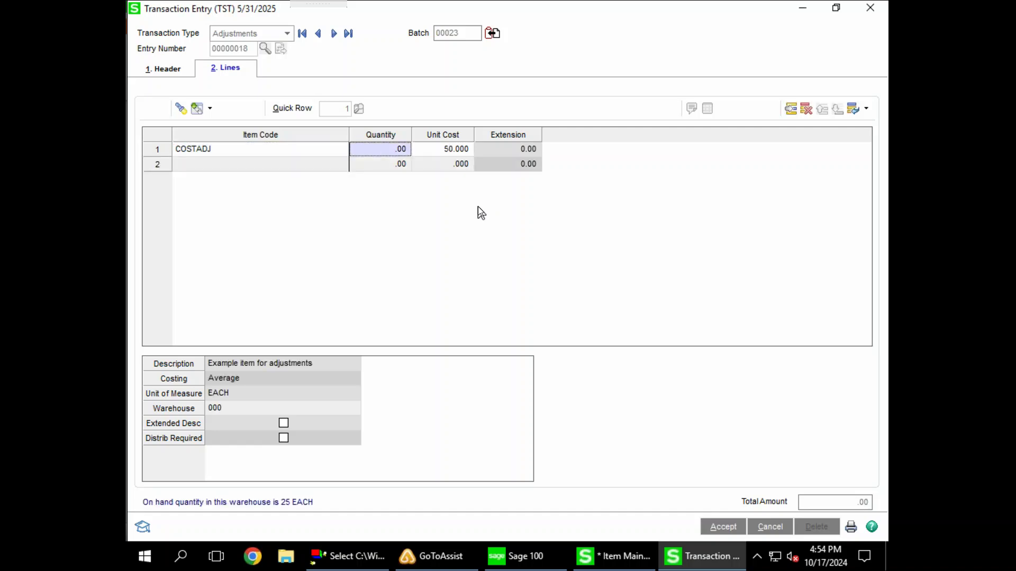
{"action": "type", "text": "25.0"}
{"action": "key", "text": "Tab"}
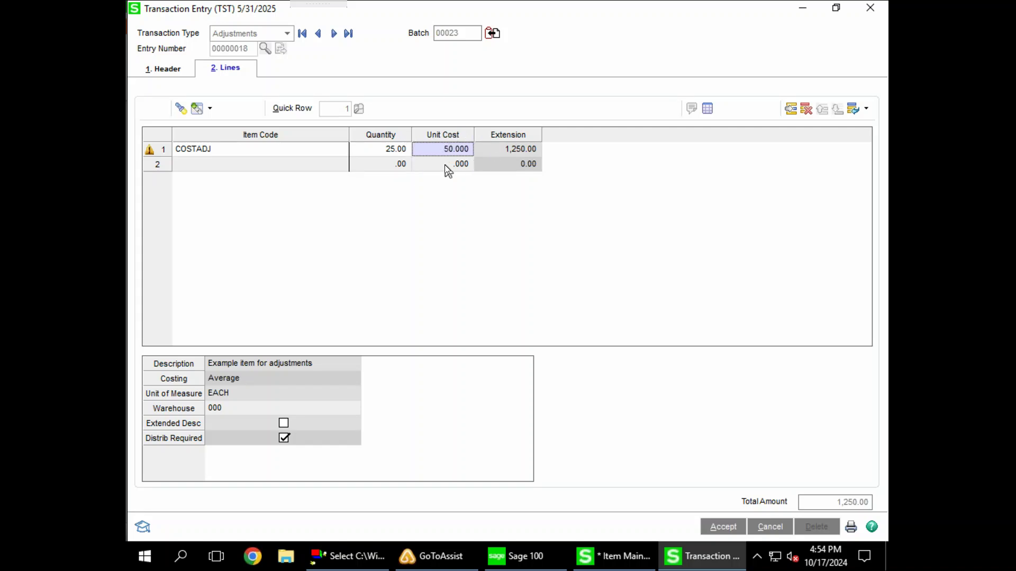
{"action": "key", "text": "Tab"}
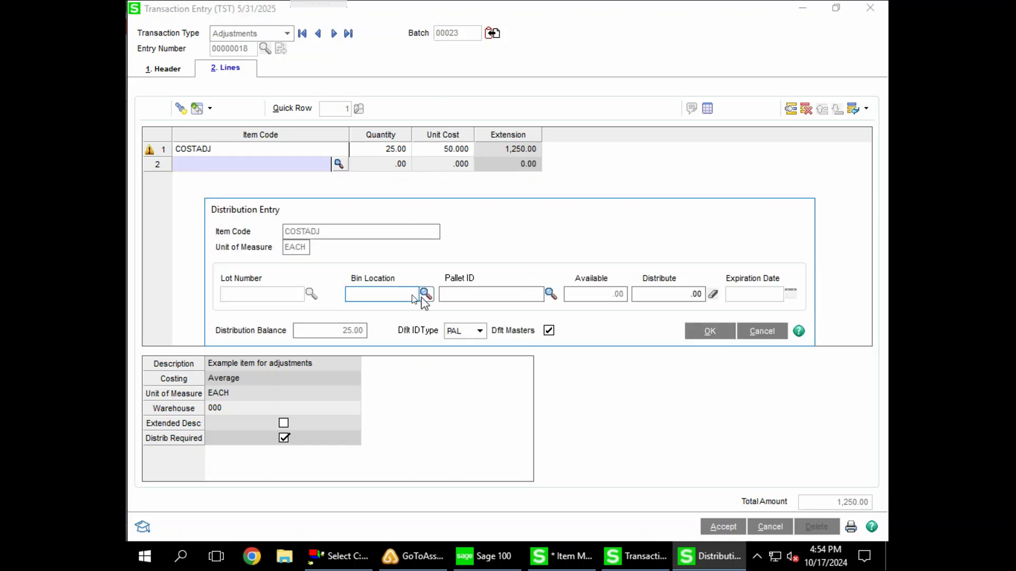
Step: Distribute the COSTADJ quantity of 25 to bin location START and save the adjustment entry
{"action": "type", "text": "START"}
{"action": "key", "text": "Tab"}
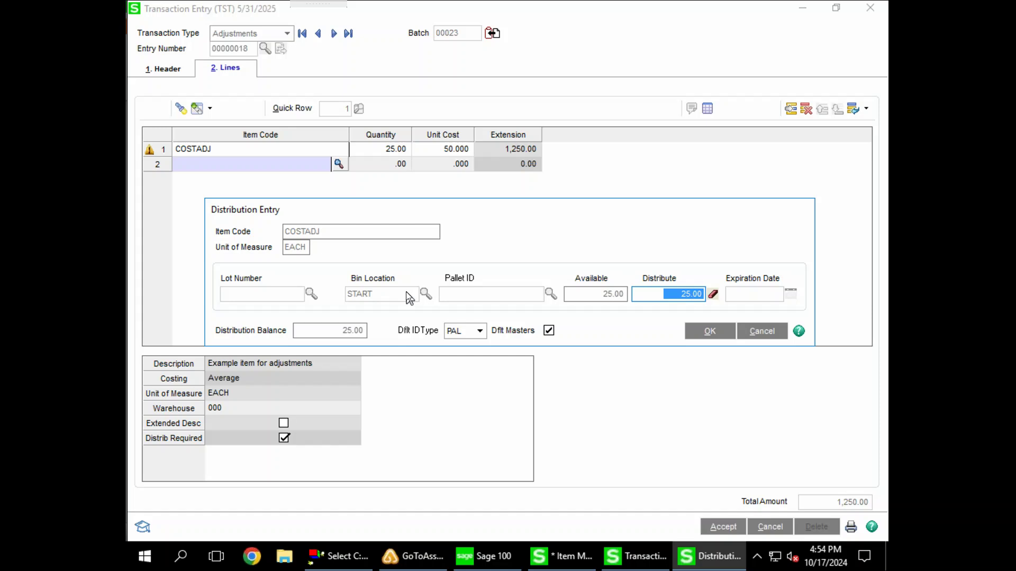
{"action": "left_click", "coordinate": [707, 332]}
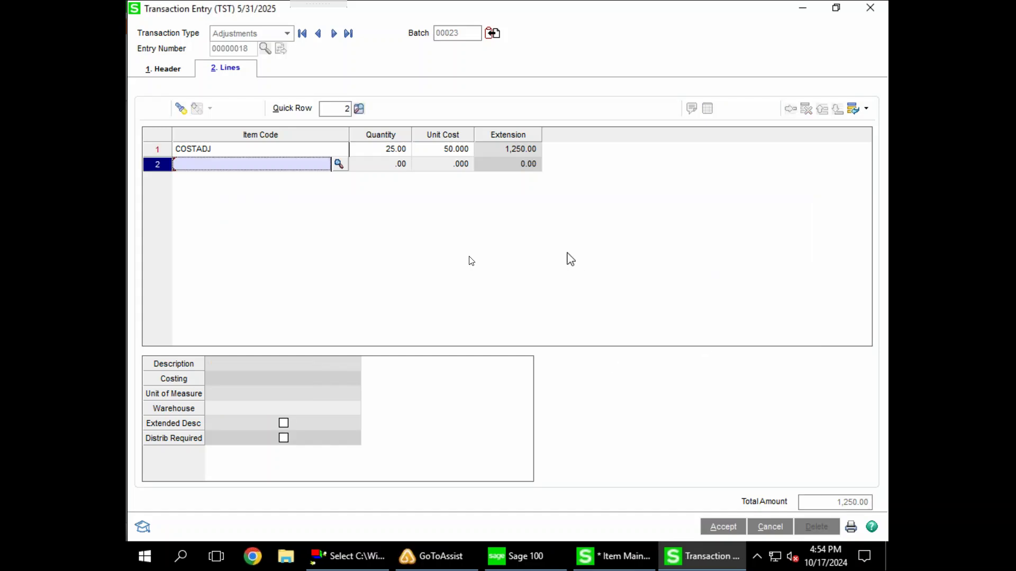
{"action": "left_click", "coordinate": [717, 528]}
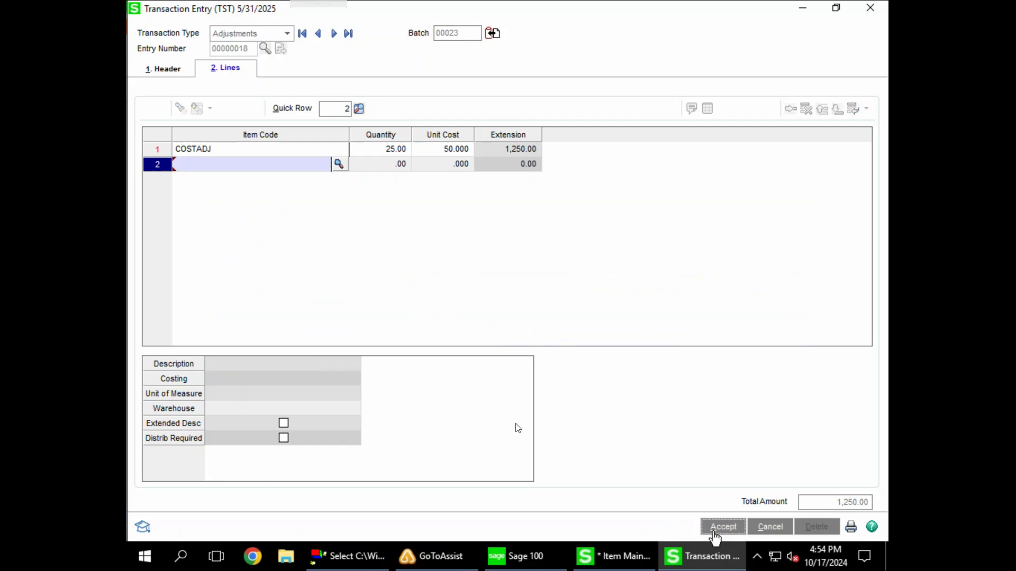
Step: Print the Inventory Transaction Register for batch 00023 with ABS PDF Driver v400 and update the register
{"action": "left_click", "coordinate": [851, 527]}
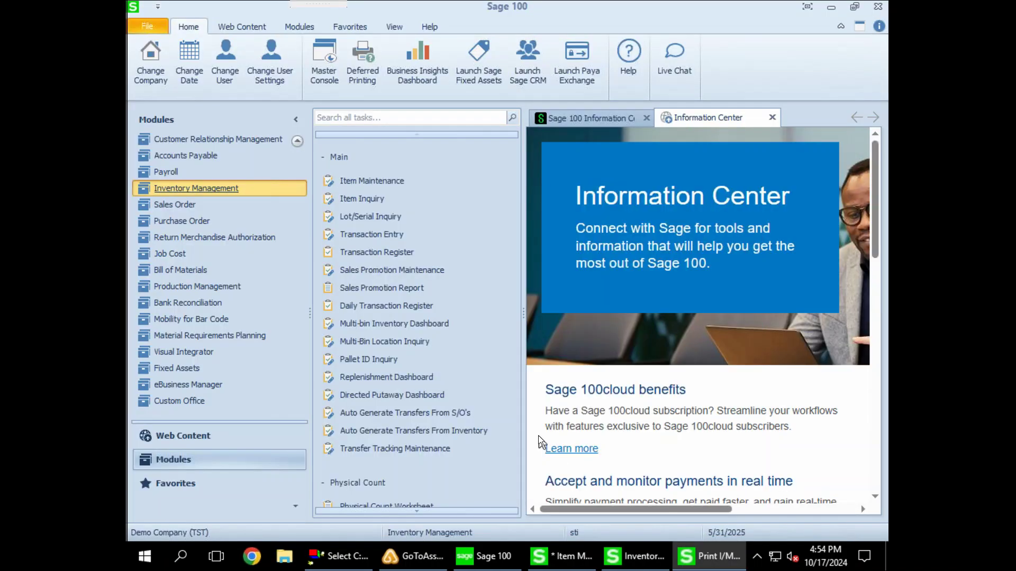
{"action": "left_click", "coordinate": [336, 304]}
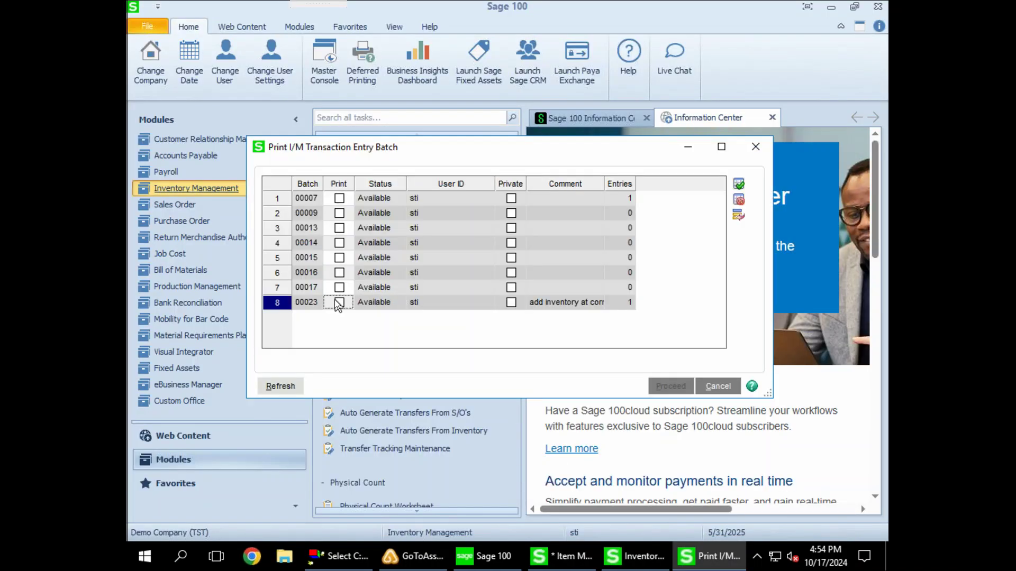
{"action": "left_click", "coordinate": [338, 303]}
{"action": "left_click", "coordinate": [669, 385]}
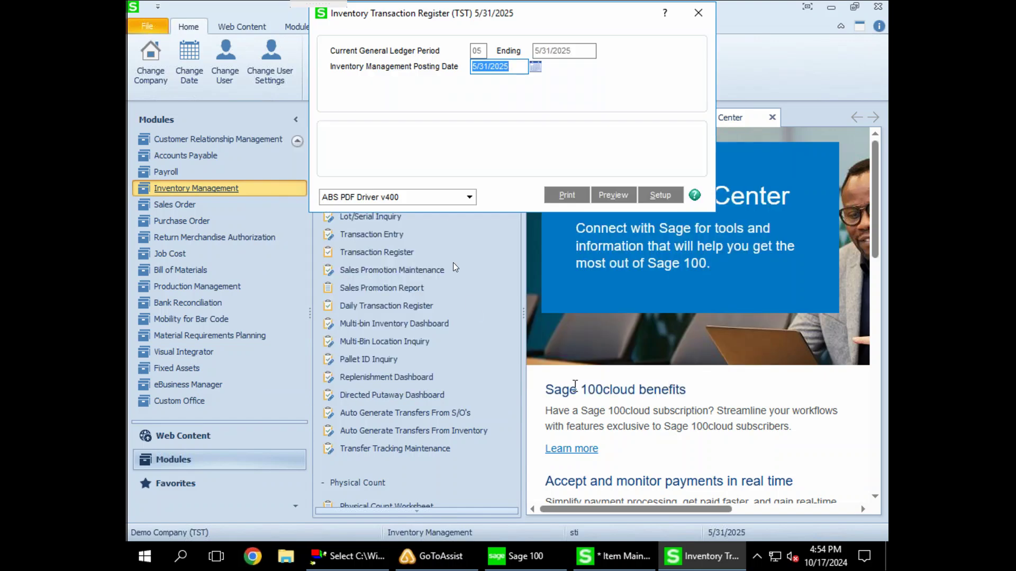
{"action": "left_click", "coordinate": [550, 202]}
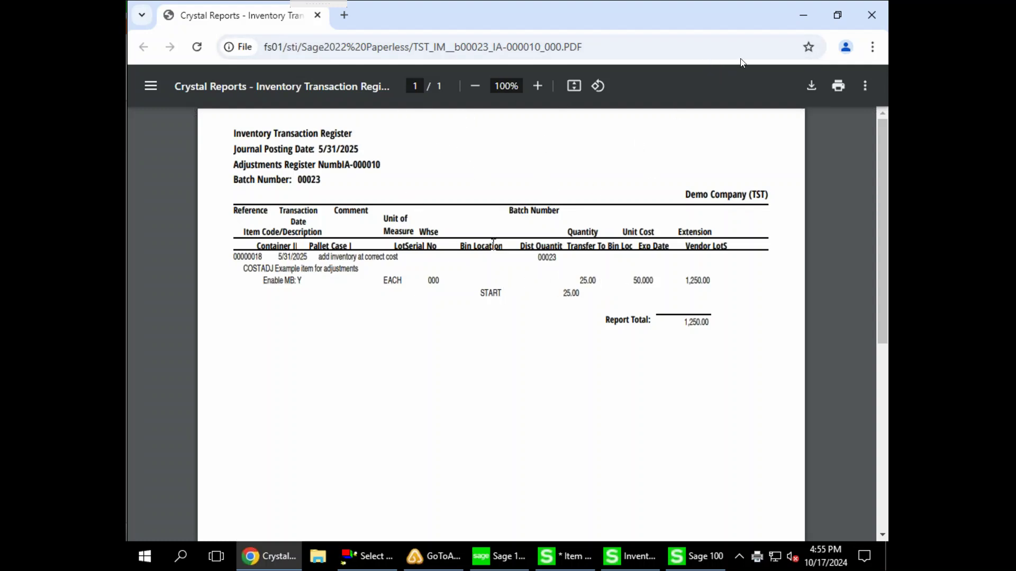
{"action": "left_click", "coordinate": [859, 21]}
{"action": "left_click", "coordinate": [481, 218]}
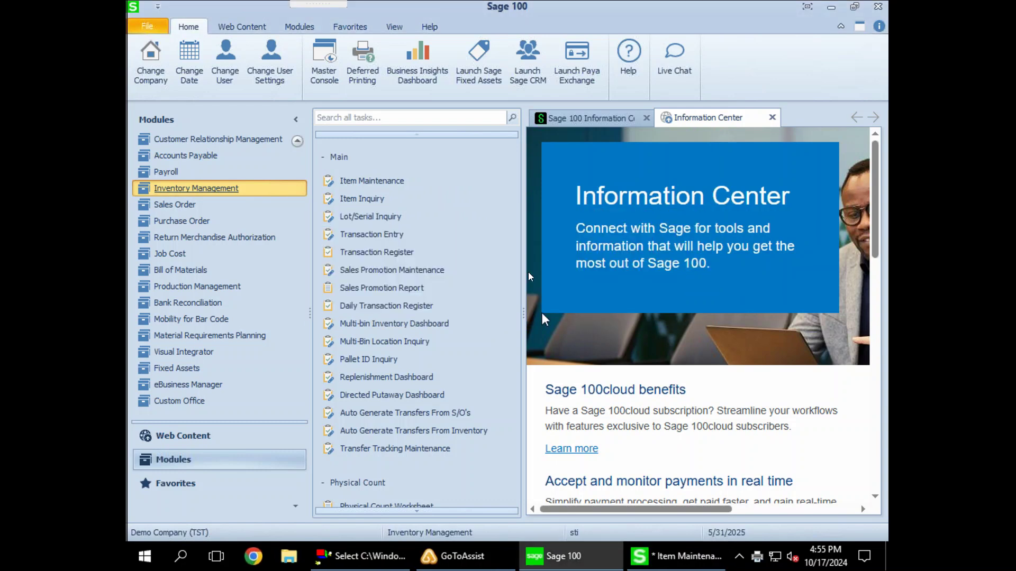
Step: Return to COSTADJ in Item Maintenance, refresh its transaction history and examine the posted adjustments and receipt
{"action": "left_click", "coordinate": [357, 183]}
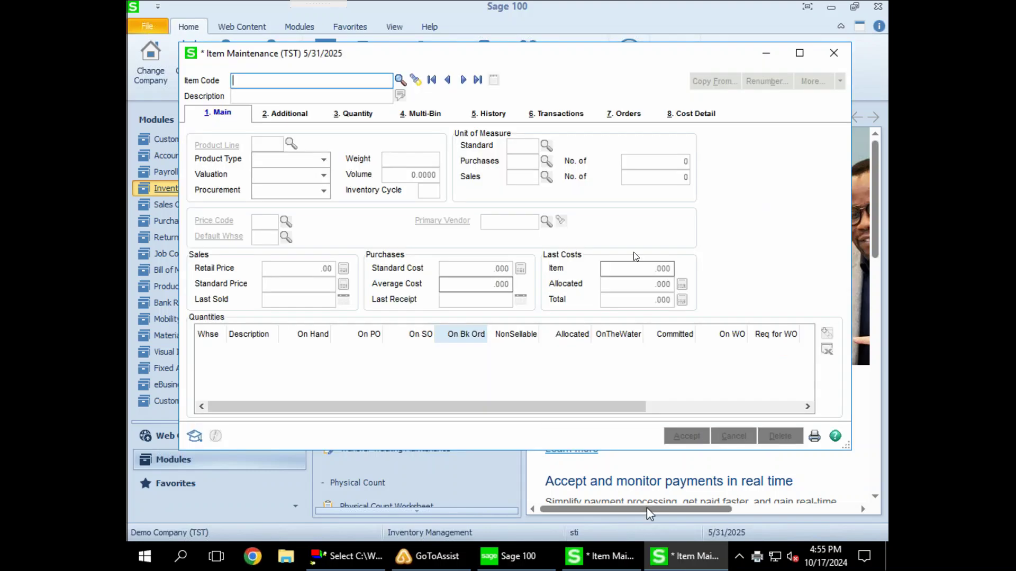
{"action": "left_click", "coordinate": [833, 53]}
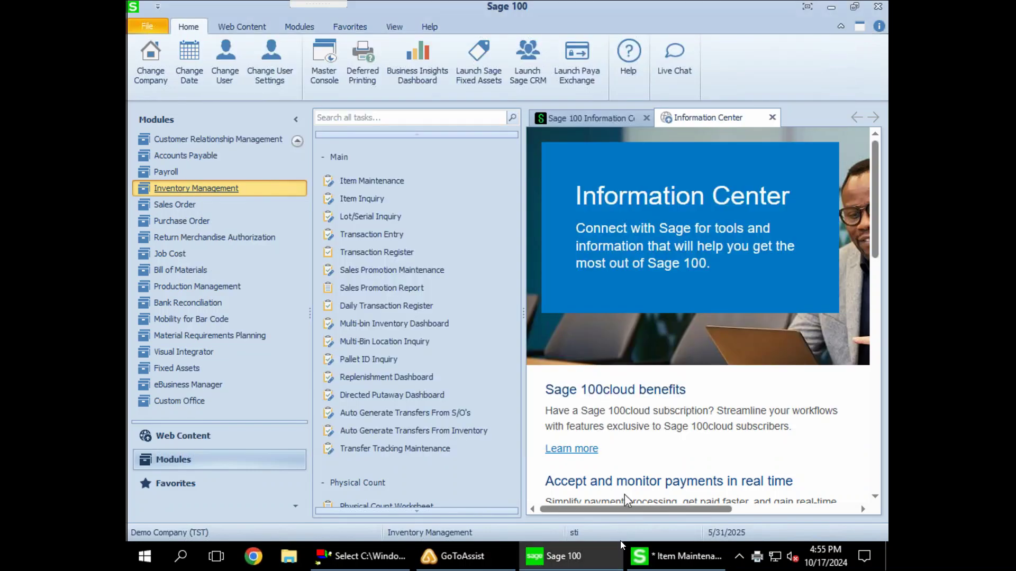
{"action": "left_click", "coordinate": [666, 555]}
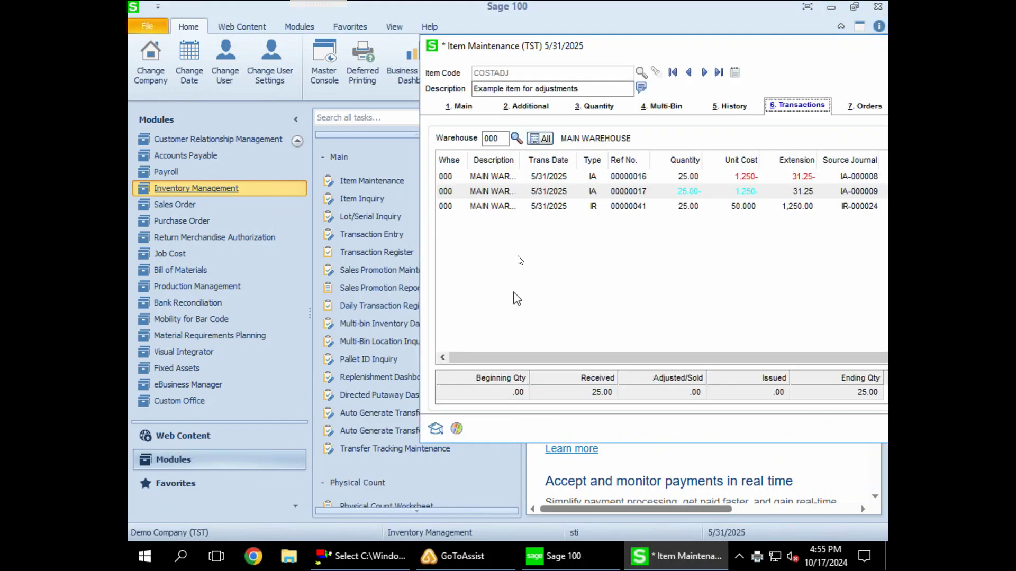
{"action": "left_click", "coordinate": [731, 107]}
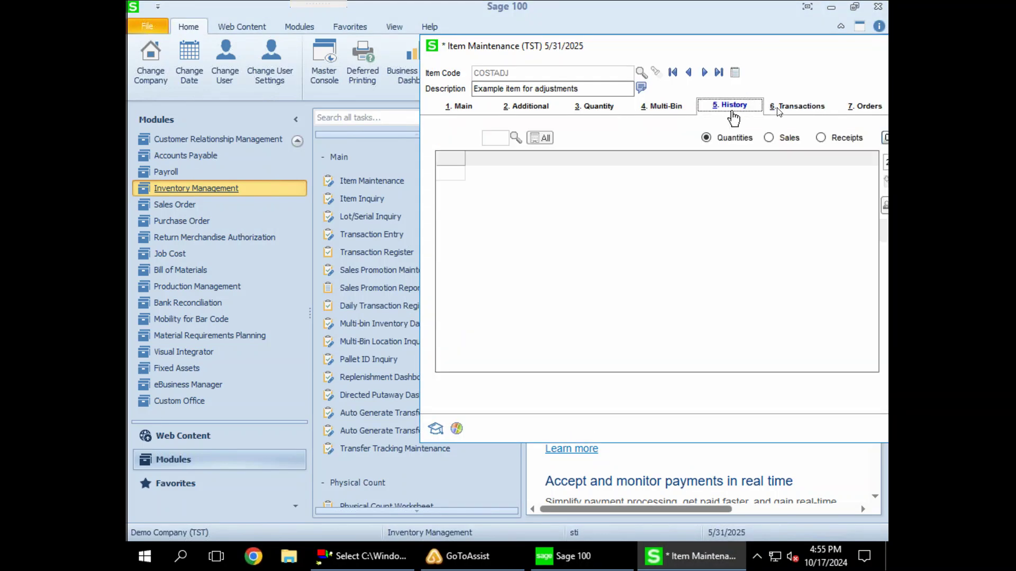
{"action": "left_click", "coordinate": [783, 109]}
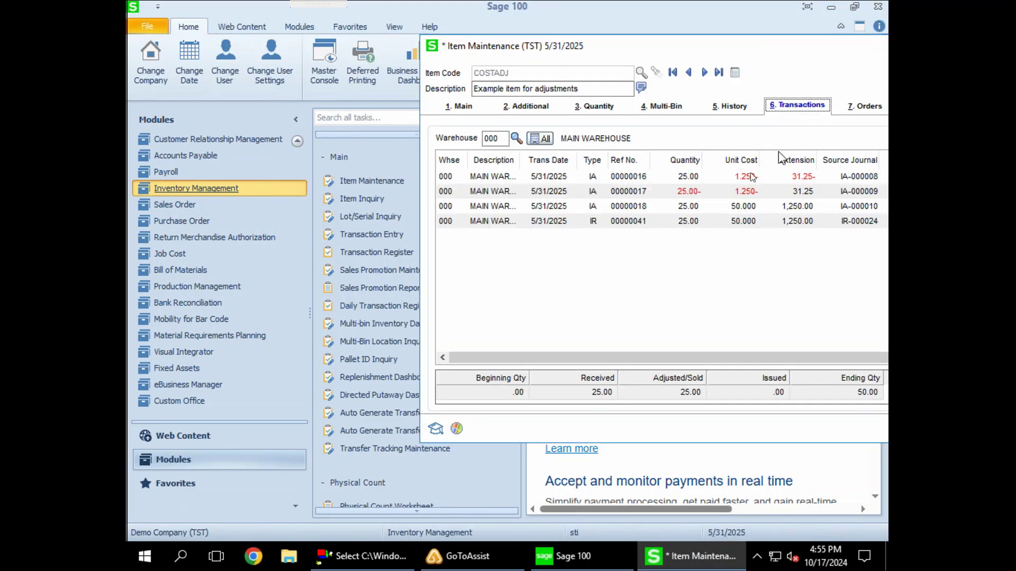
{"action": "left_click", "coordinate": [689, 220]}
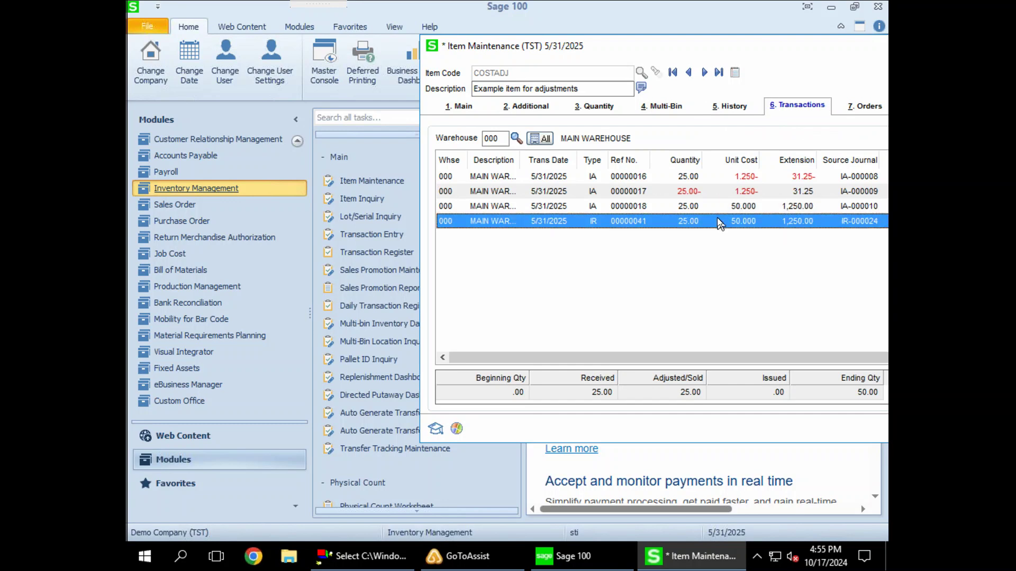
Step: Examine COSTADJ's on-hand quantity, average cost and last total cost in the main item details
{"action": "left_click", "coordinate": [458, 110]}
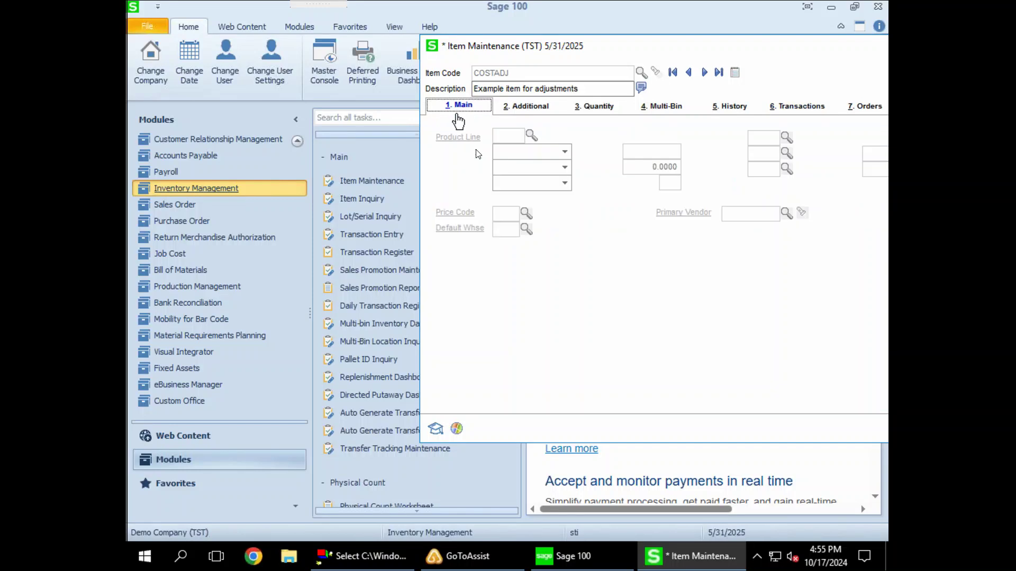
{"action": "left_click", "coordinate": [598, 344]}
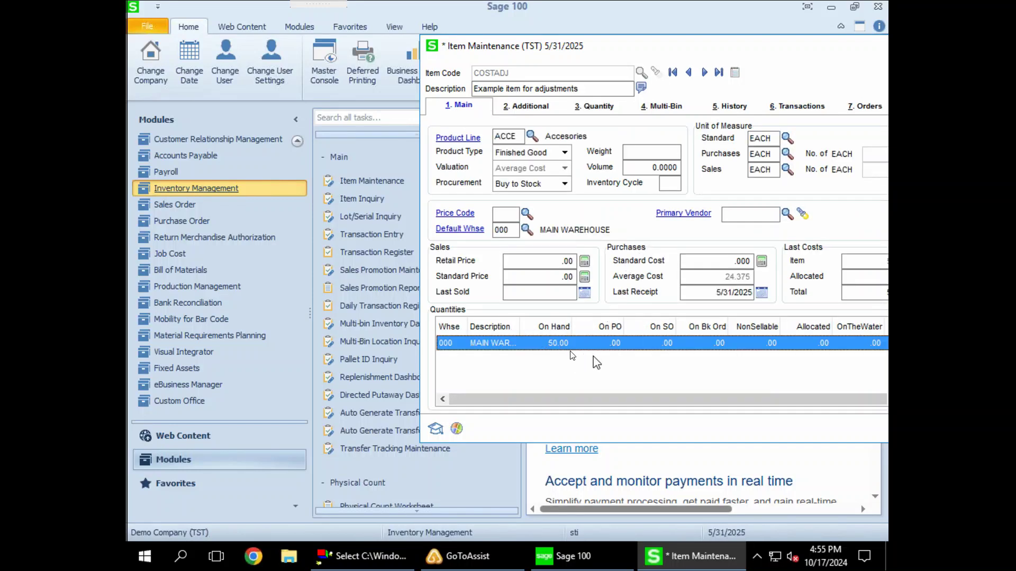
{"action": "left_click_drag", "start_coordinate": [658, 46], "coordinate": [484, 58]}
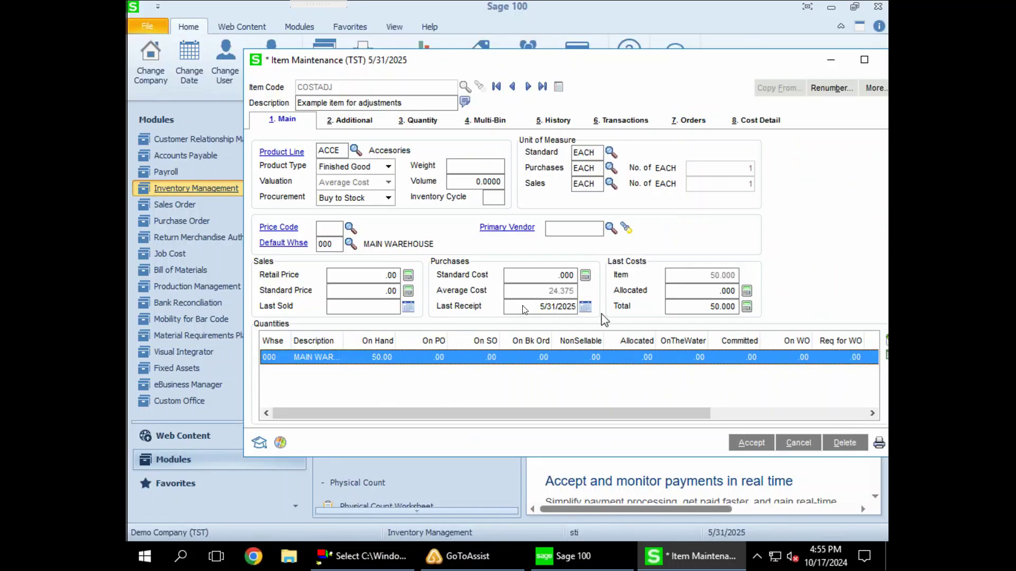
{"action": "left_click", "coordinate": [696, 307]}
{"action": "left_click_drag", "start_coordinate": [697, 308], "coordinate": [745, 308]}
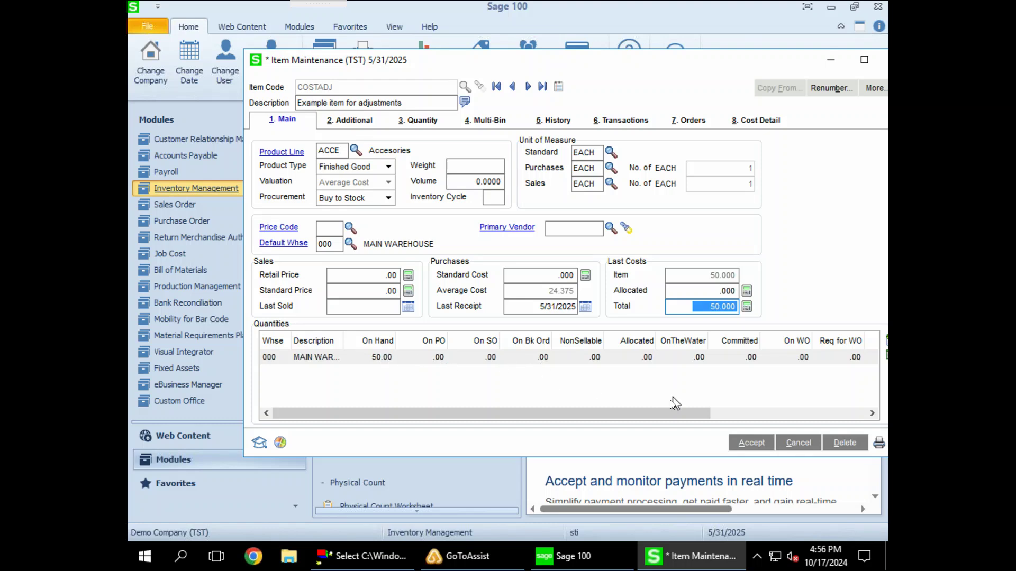
Step: Save the COSTADJ item record and close Item Maintenance
{"action": "left_click", "coordinate": [751, 444]}
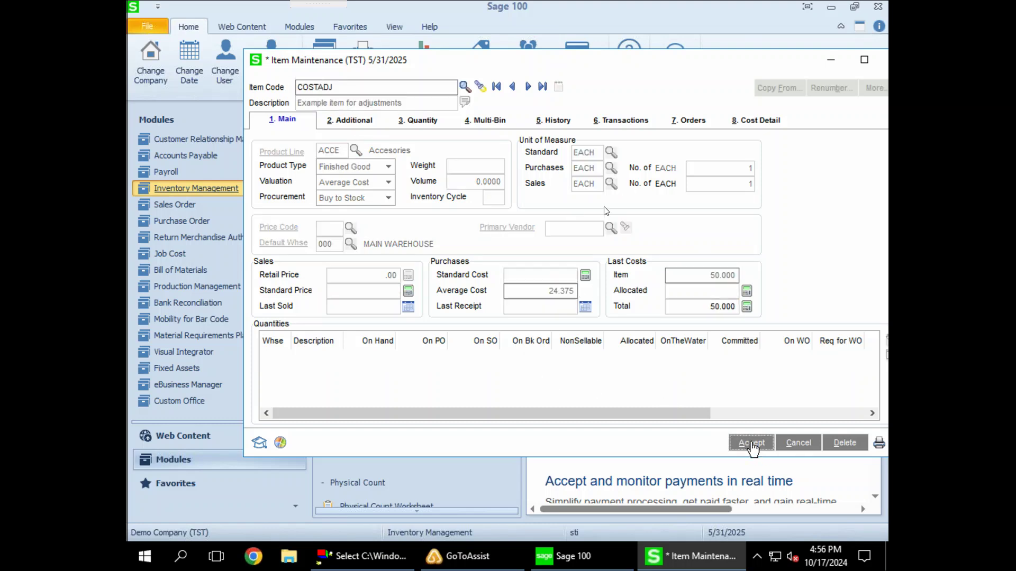
{"action": "left_click_drag", "start_coordinate": [678, 53], "coordinate": [537, 42]}
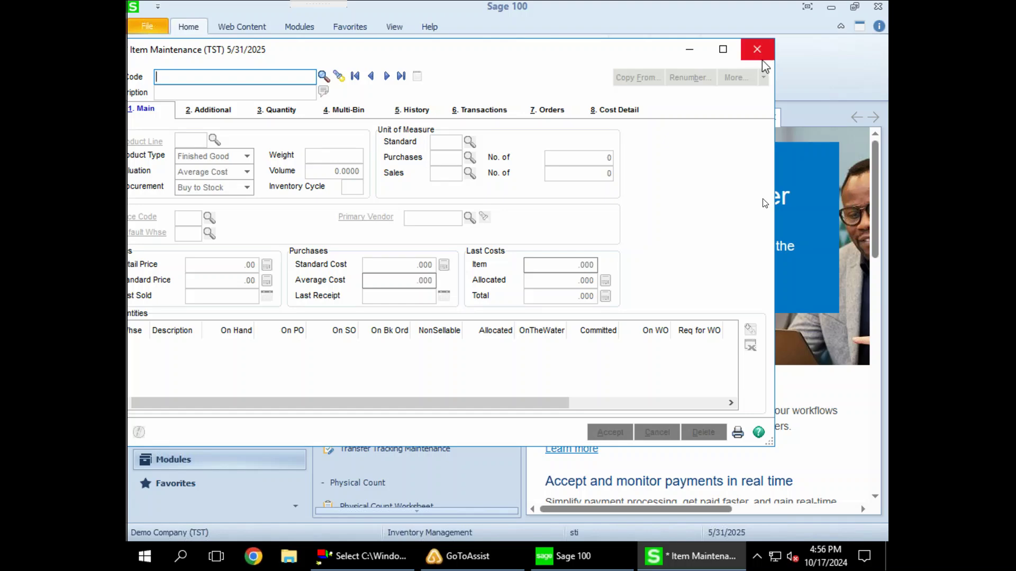
{"action": "left_click", "coordinate": [763, 49]}
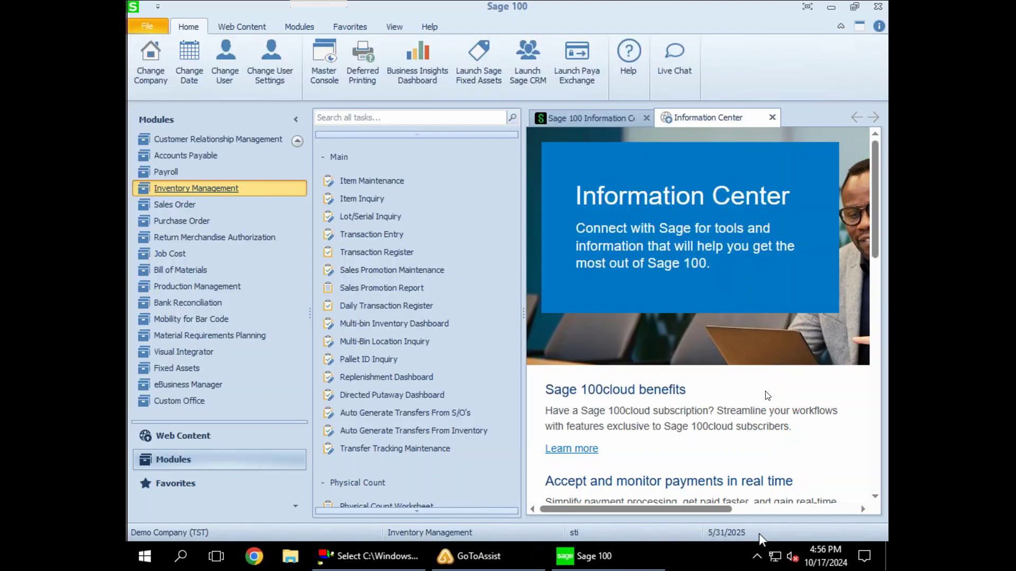